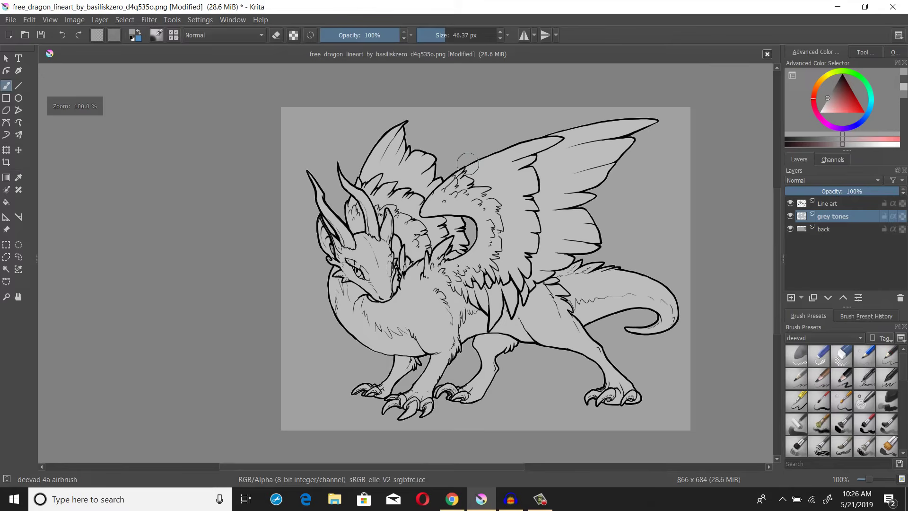
pyautogui.scroll(-1, 489, 200)
pyautogui.scroll(-1, 490, 200)
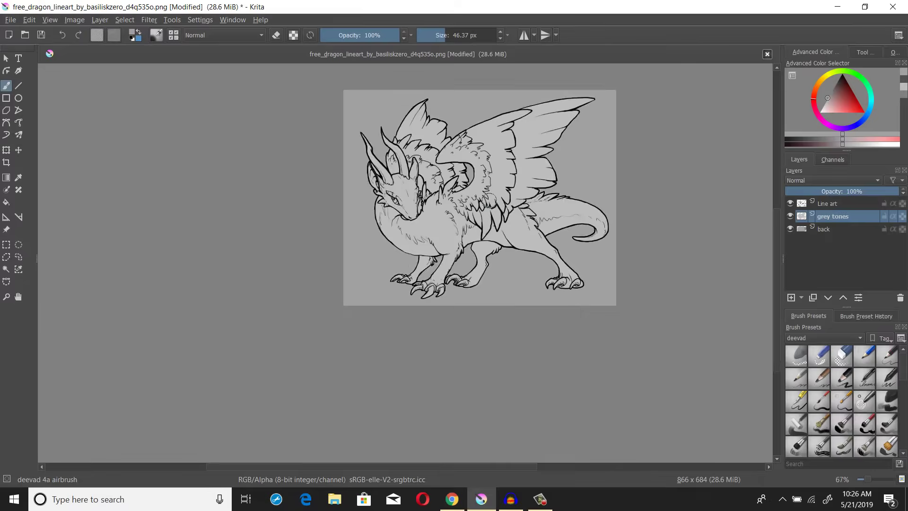
pyautogui.scroll(2, 490, 201)
pyautogui.scroll(-1, 490, 201)
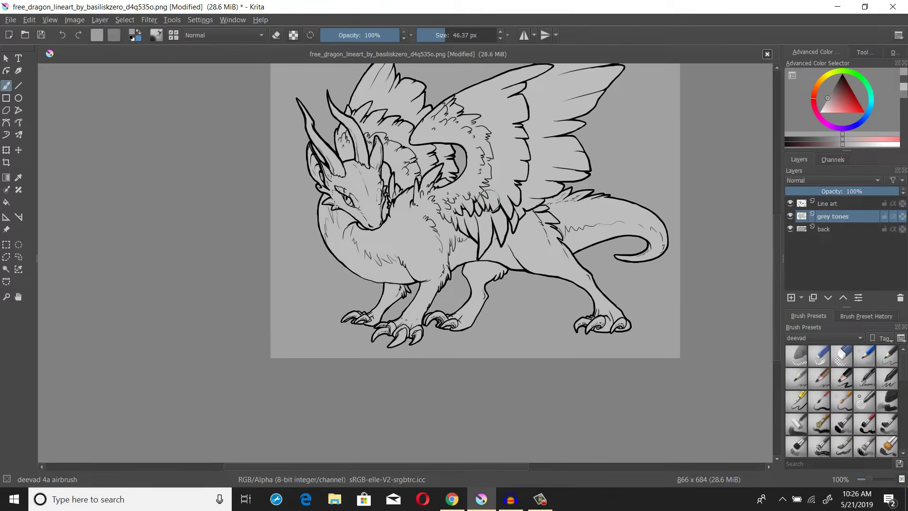
pyautogui.moveTo(464, 183); pyautogui.dragTo(505, 195)
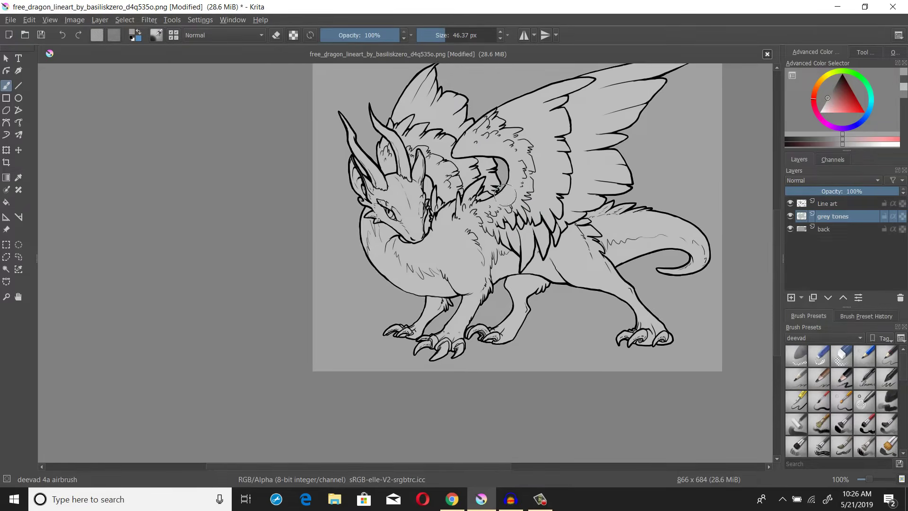
pyautogui.scroll(2, 505, 194)
pyautogui.scroll(-2, 505, 190)
pyautogui.click(539, 499)
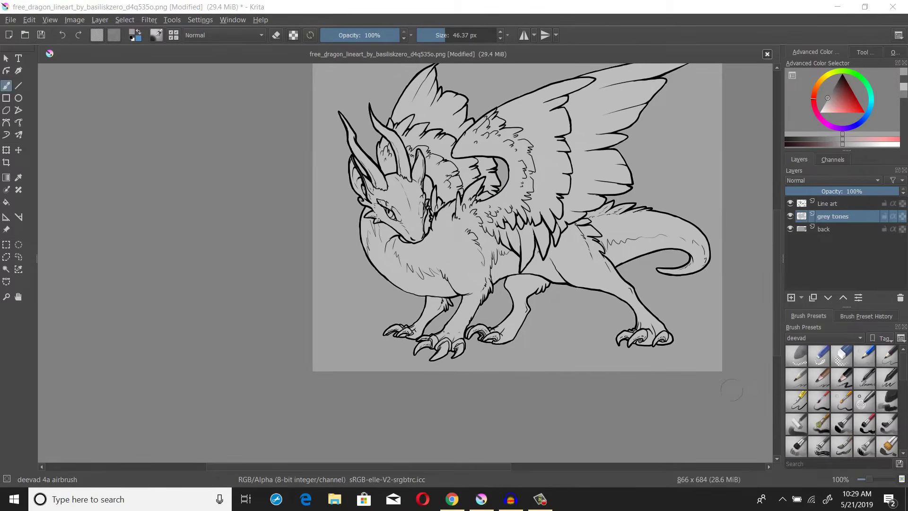
pyautogui.scroll(3, 640, 286)
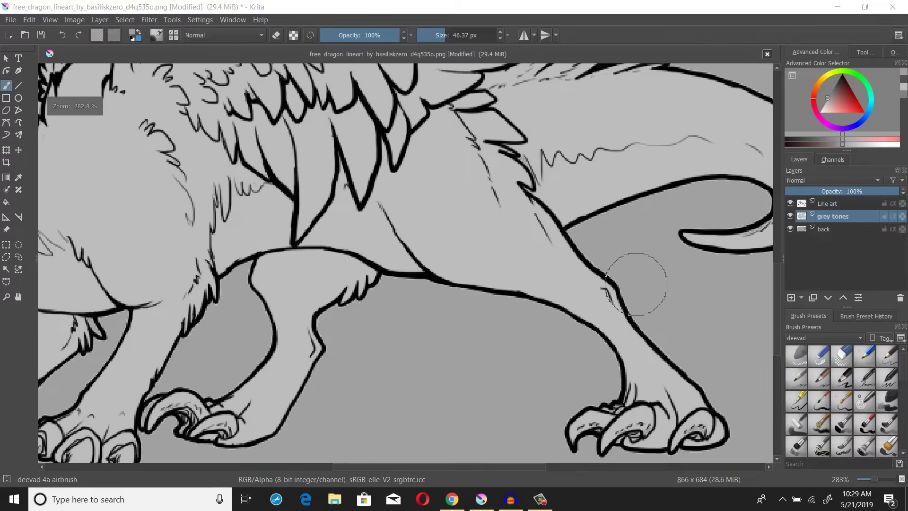
pyautogui.scroll(-2, 362, 213)
pyautogui.scroll(-4, 349, 199)
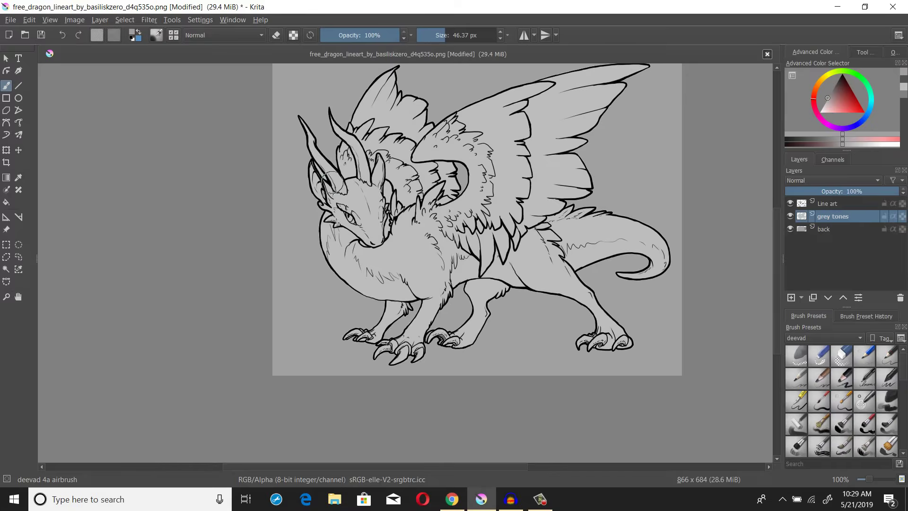
pyautogui.scroll(5, 359, 189)
pyautogui.scroll(-2, 368, 184)
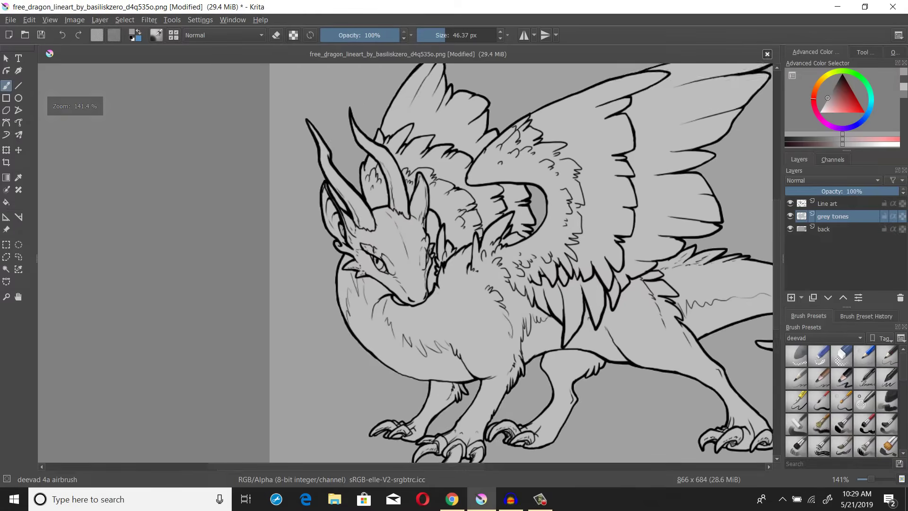
pyautogui.scroll(1, 399, 218)
pyautogui.scroll(-2, 399, 218)
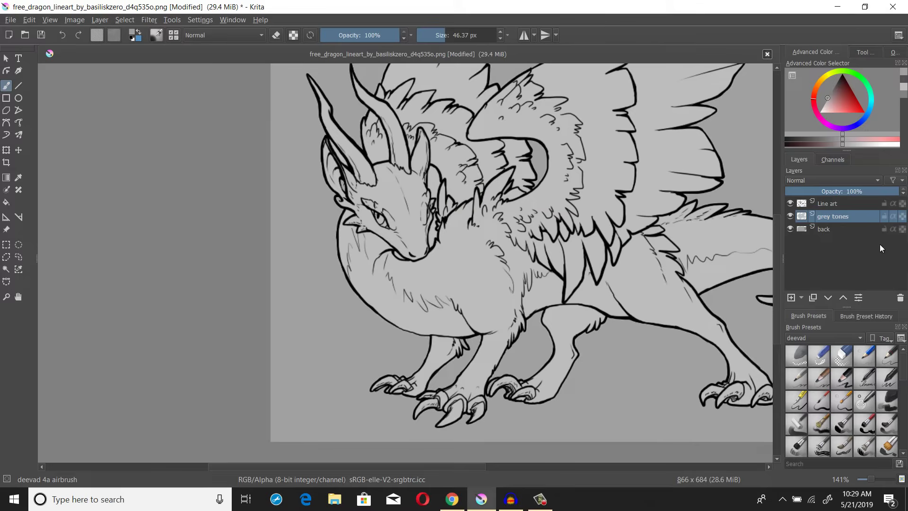
pyautogui.moveTo(855, 217)
pyautogui.scroll(-4, 525, 331)
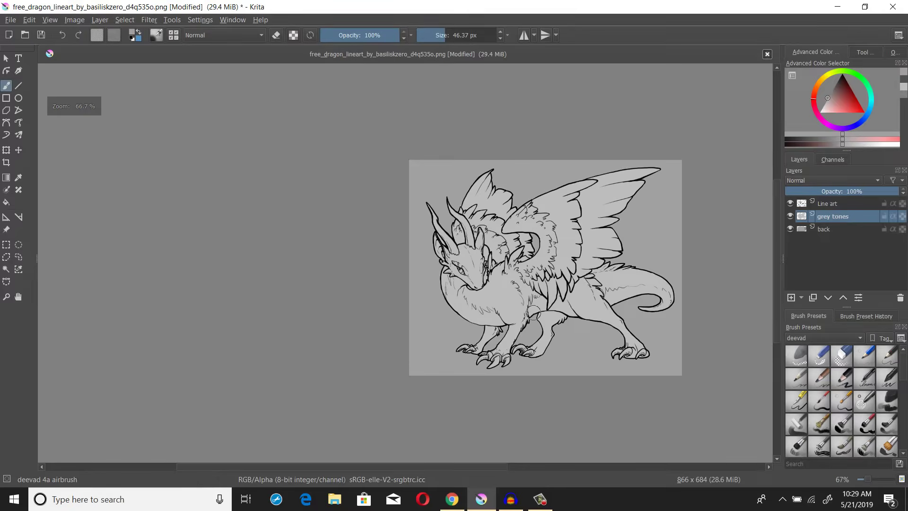
pyautogui.scroll(3, 535, 315)
pyautogui.scroll(-2, 500, 253)
pyautogui.moveTo(483, 248); pyautogui.dragTo(467, 259)
pyautogui.scroll(2, 467, 260)
pyautogui.moveTo(492, 201); pyautogui.dragTo(474, 297)
pyautogui.scroll(1, 474, 297)
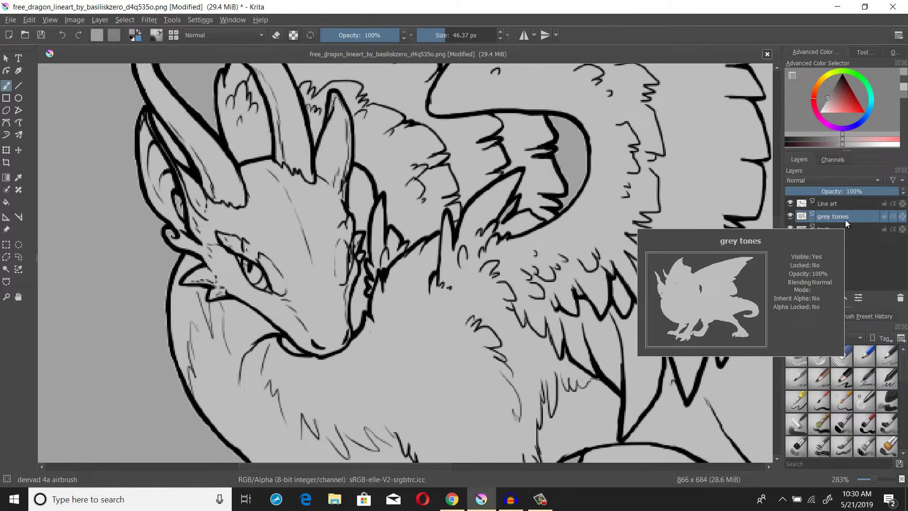
pyautogui.press('XF86AudioLowerVolume')
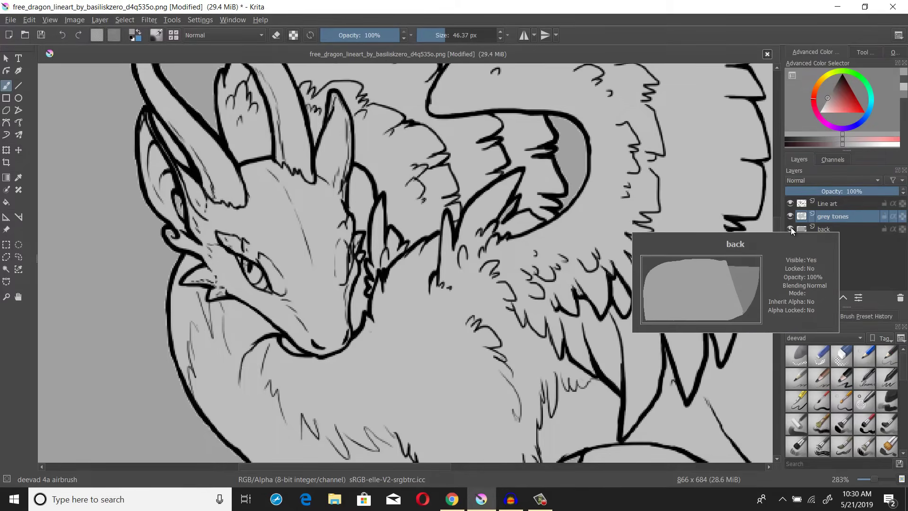
# Hide the back layer to show the dragon against transparency
pyautogui.click(790, 229)
pyautogui.press('1')
pyautogui.moveTo(584, 211); pyautogui.dragTo(481, 195)
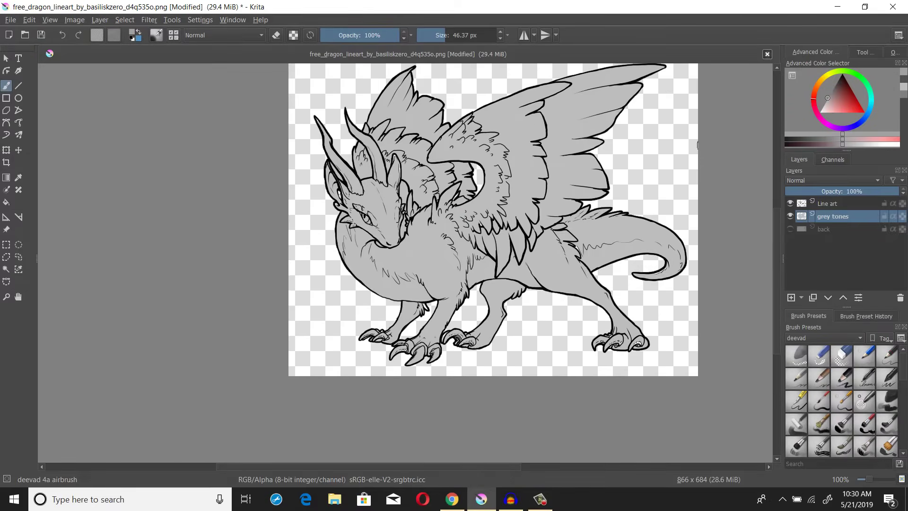
pyautogui.scroll(1, 747, 132)
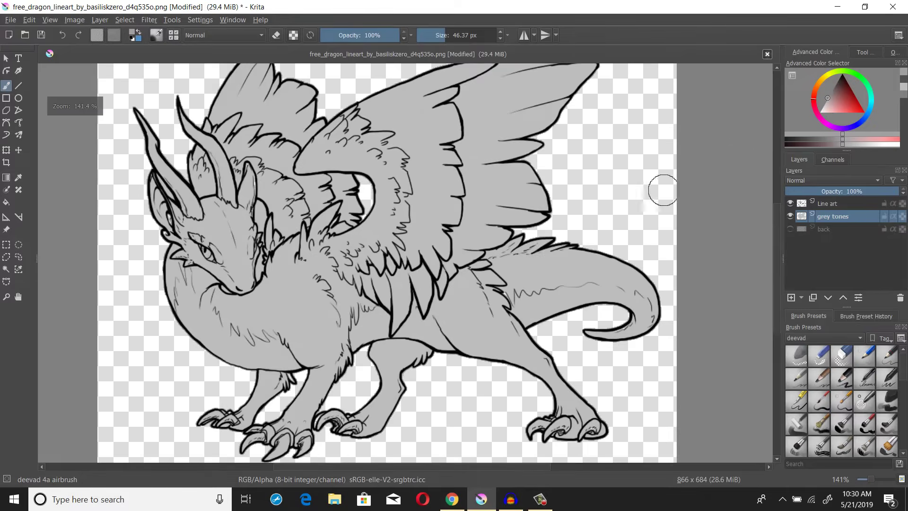
# Create a quick clipping group from the grey tones layer
pyautogui.rightClick(849, 214)
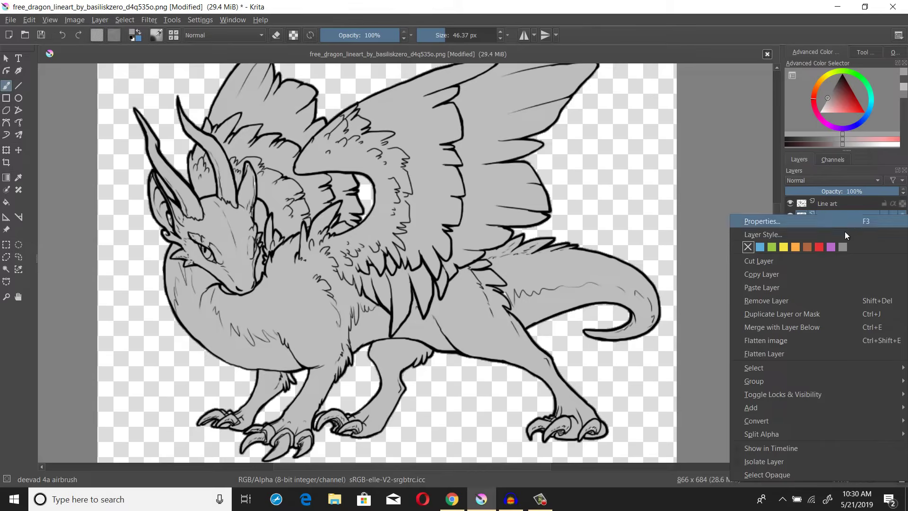
pyautogui.moveTo(780, 368)
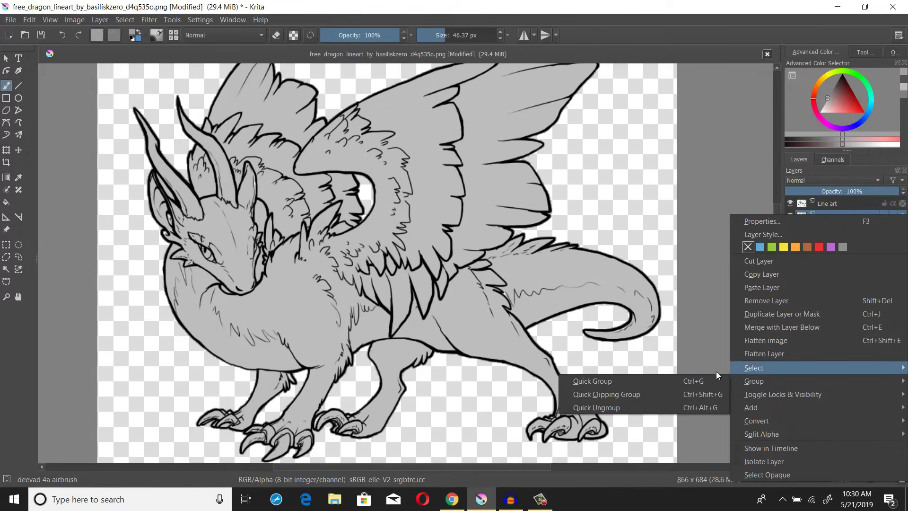
pyautogui.moveTo(748, 381)
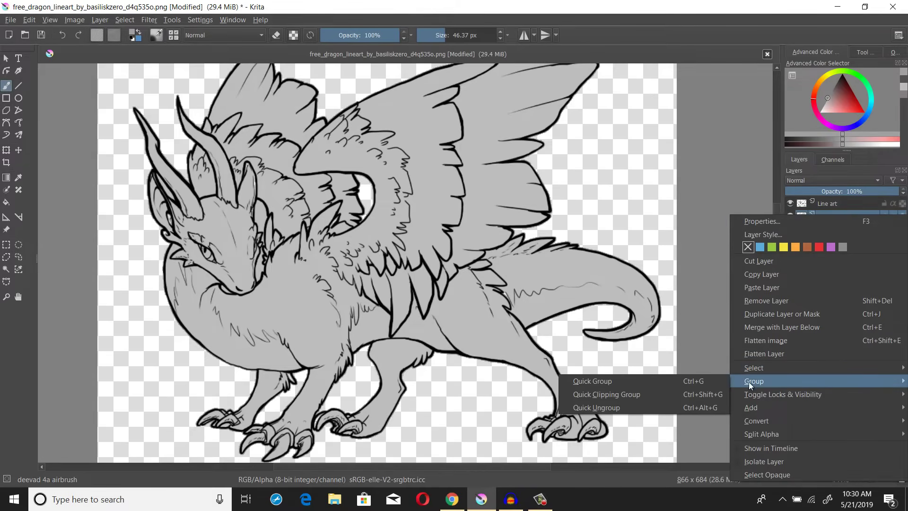
pyautogui.click(684, 396)
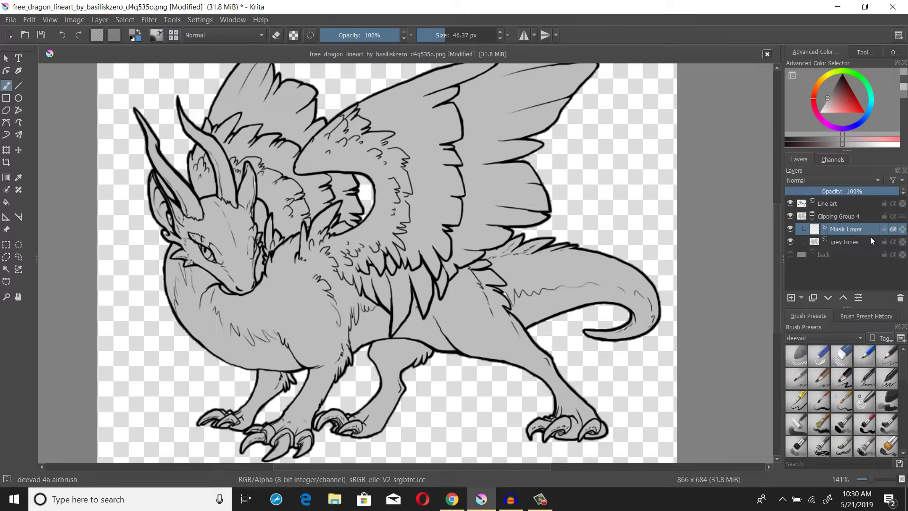
# On the clipping group's Mask Layer, airbrush dark grey over the upper feathers of the dragon's far wing
pyautogui.moveTo(841, 225)
pyautogui.click(858, 240)
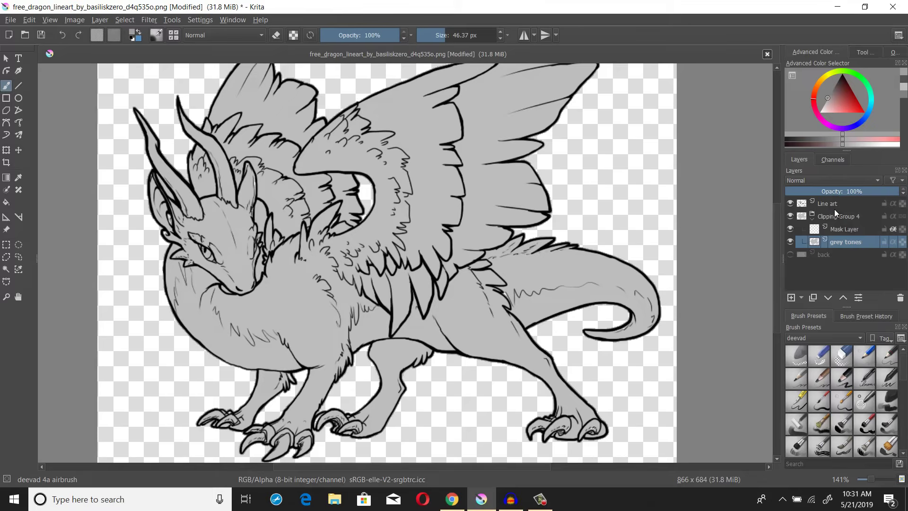
pyautogui.click(837, 205)
pyautogui.click(836, 230)
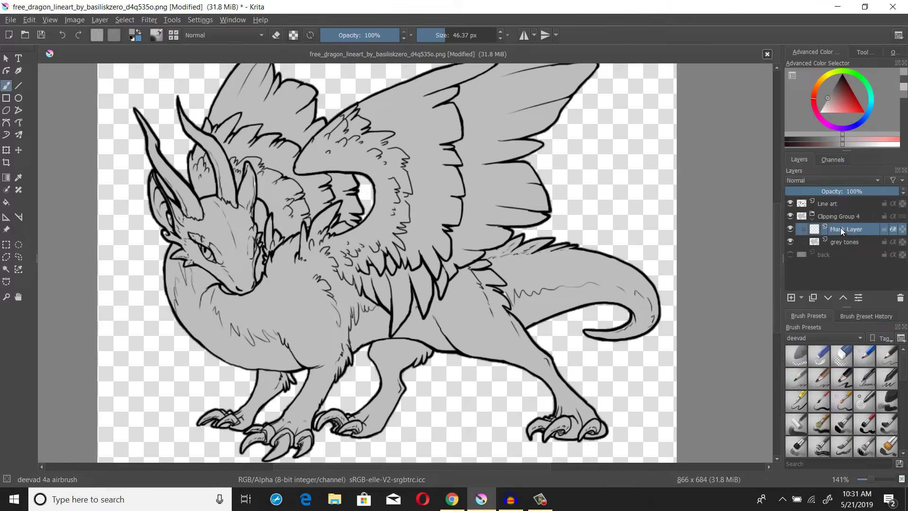
pyautogui.moveTo(444, 227); pyautogui.dragTo(566, 232)
pyautogui.scroll(1, 550, 230)
pyautogui.scroll(-2, 520, 239)
pyautogui.scroll(1, 473, 246)
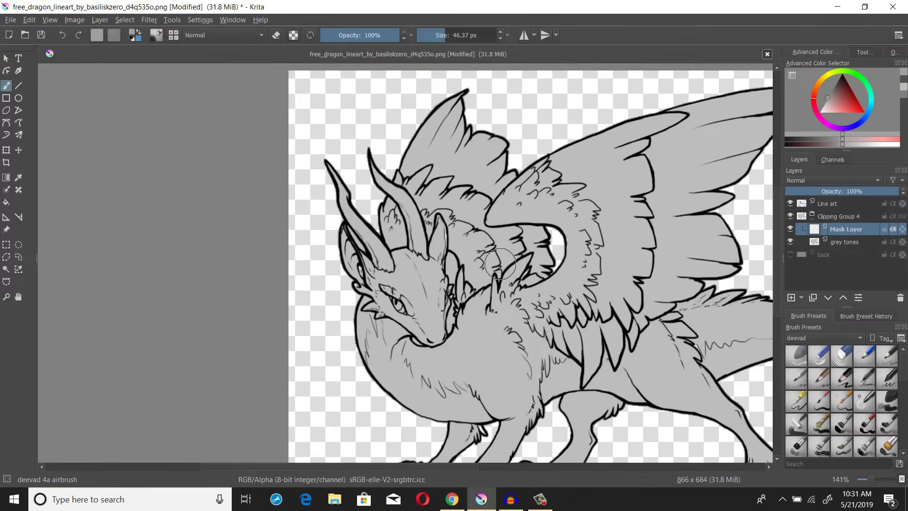
pyautogui.scroll(-1, 500, 264)
pyautogui.scroll(1, 499, 264)
pyautogui.moveTo(836, 99); pyautogui.dragTo(814, 84)
pyautogui.moveTo(478, 83); pyautogui.dragTo(421, 100)
pyautogui.moveTo(357, 137)
pyautogui.mouseDown()
pyautogui.moveTo(495, 105)
pyautogui.moveTo(366, 159)
pyautogui.moveTo(489, 109)
pyautogui.moveTo(450, 144)
pyautogui.moveTo(458, 137)
pyautogui.moveTo(449, 164)
pyautogui.moveTo(475, 127)
pyautogui.moveTo(461, 178)
pyautogui.moveTo(501, 131)
pyautogui.moveTo(499, 156)
pyautogui.moveTo(466, 205)
pyautogui.moveTo(509, 171)
pyautogui.mouseUp()
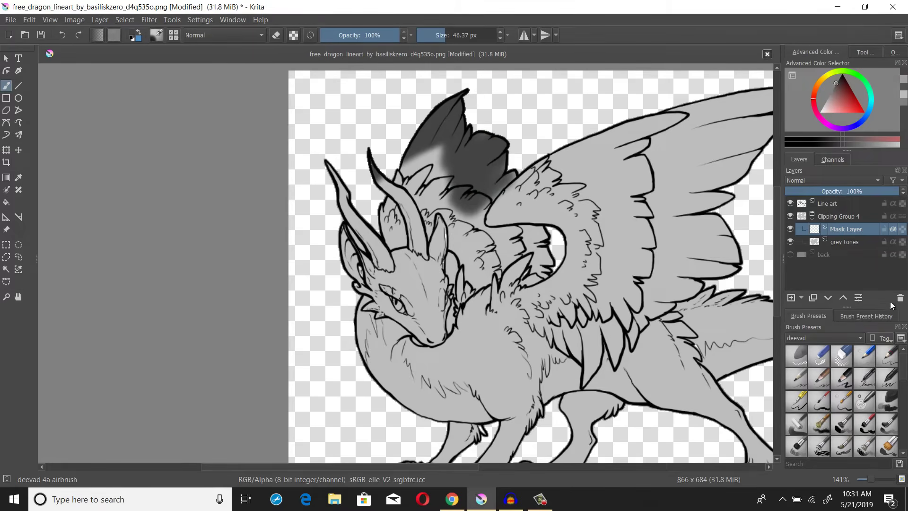
# Show the back layer again and extend the dark grey over the rest of the far wing and the area between the horns
pyautogui.click(790, 254)
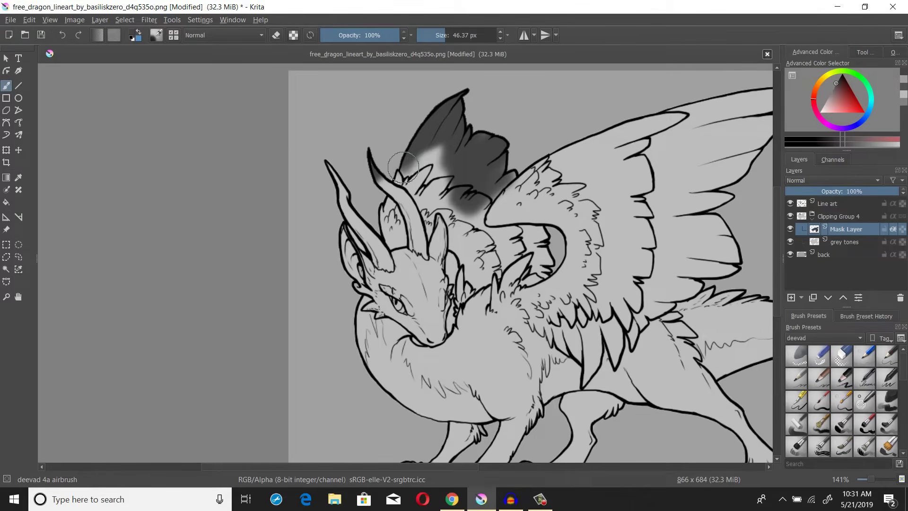
pyautogui.moveTo(402, 167)
pyautogui.mouseDown()
pyautogui.moveTo(427, 207)
pyautogui.moveTo(413, 143)
pyautogui.moveTo(421, 170)
pyautogui.moveTo(448, 126)
pyautogui.moveTo(430, 169)
pyautogui.moveTo(432, 208)
pyautogui.moveTo(438, 199)
pyautogui.moveTo(453, 216)
pyautogui.moveTo(476, 276)
pyautogui.moveTo(480, 252)
pyautogui.moveTo(466, 233)
pyautogui.moveTo(465, 205)
pyautogui.moveTo(482, 237)
pyautogui.moveTo(533, 233)
pyautogui.moveTo(543, 270)
pyautogui.moveTo(542, 245)
pyautogui.moveTo(522, 243)
pyautogui.moveTo(499, 264)
pyautogui.moveTo(509, 252)
pyautogui.moveTo(503, 248)
pyautogui.moveTo(478, 249)
pyautogui.moveTo(486, 262)
pyautogui.moveTo(477, 275)
pyautogui.moveTo(469, 197)
pyautogui.moveTo(438, 172)
pyautogui.moveTo(457, 128)
pyautogui.moveTo(437, 146)
pyautogui.moveTo(436, 193)
pyautogui.moveTo(393, 231)
pyautogui.moveTo(397, 244)
pyautogui.moveTo(387, 198)
pyautogui.mouseUp()
pyautogui.scroll(-4, 432, 175)
pyautogui.scroll(4, 432, 177)
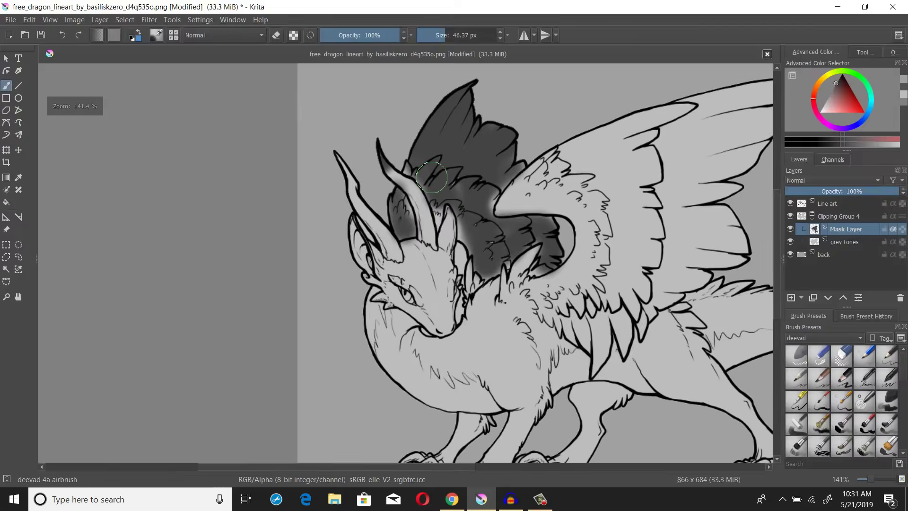
# Airbrush the remaining light patches of the far wing between the horn and ear and behind the dragon's cheek in dark grey
pyautogui.scroll(-2, 431, 178)
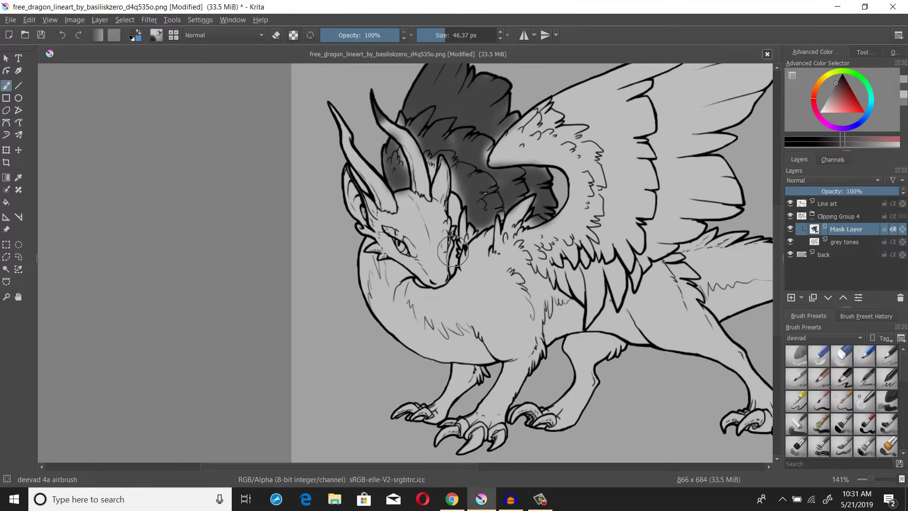
pyautogui.scroll(-2, 440, 218)
pyautogui.scroll(-1, 441, 217)
pyautogui.scroll(-3, 480, 284)
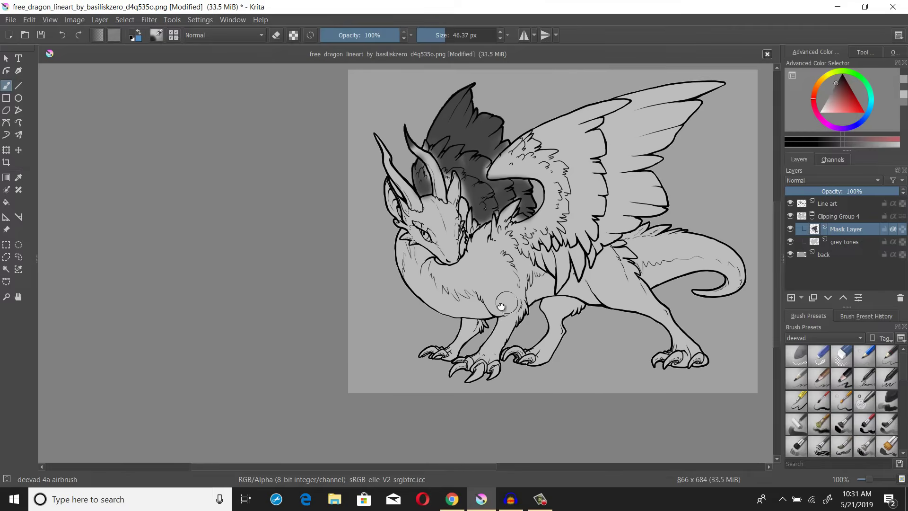
pyautogui.scroll(2, 472, 172)
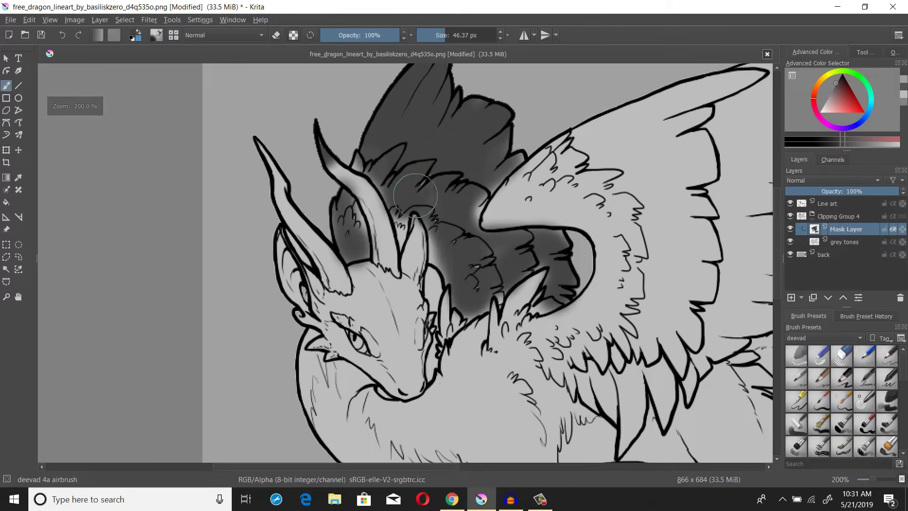
pyautogui.moveTo(393, 224)
pyautogui.mouseDown()
pyautogui.moveTo(397, 241)
pyautogui.moveTo(397, 170)
pyautogui.moveTo(456, 168)
pyautogui.moveTo(460, 213)
pyautogui.moveTo(476, 179)
pyautogui.mouseUp()
pyautogui.moveTo(446, 263)
pyautogui.mouseDown()
pyautogui.moveTo(453, 255)
pyautogui.moveTo(443, 262)
pyautogui.moveTo(437, 291)
pyautogui.moveTo(447, 326)
pyautogui.moveTo(473, 283)
pyautogui.mouseUp()
pyautogui.scroll(-2, 473, 283)
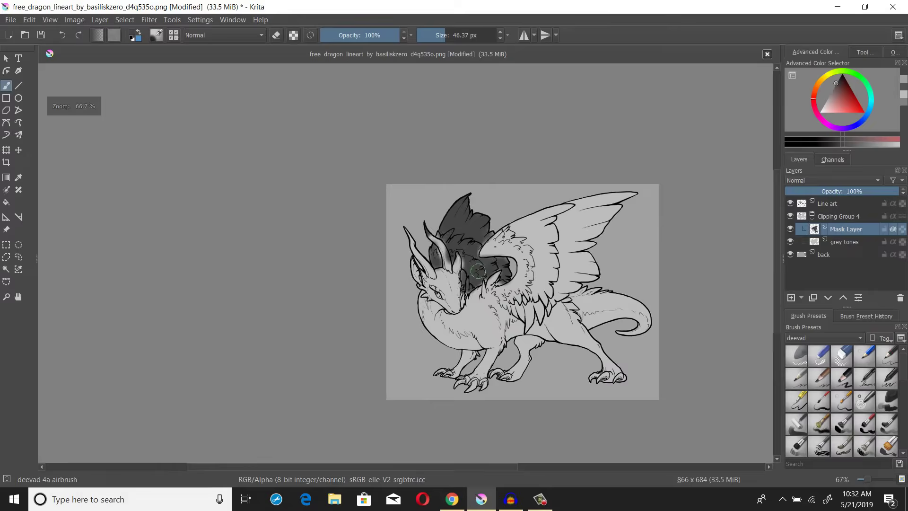
pyautogui.scroll(-1, 473, 290)
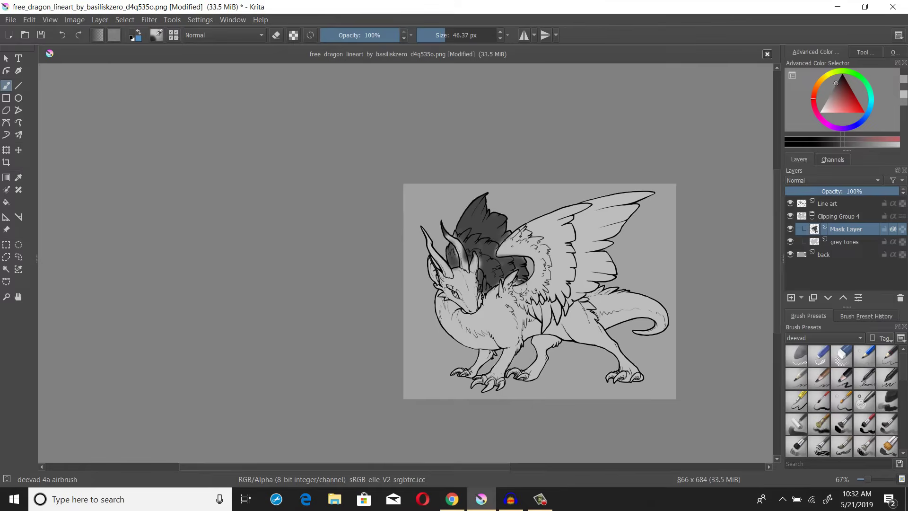
# Switch to the deevad 3a alchemy brush and fill dark grey up to the line art around the ear and between the horns
pyautogui.scroll(2, 520, 250)
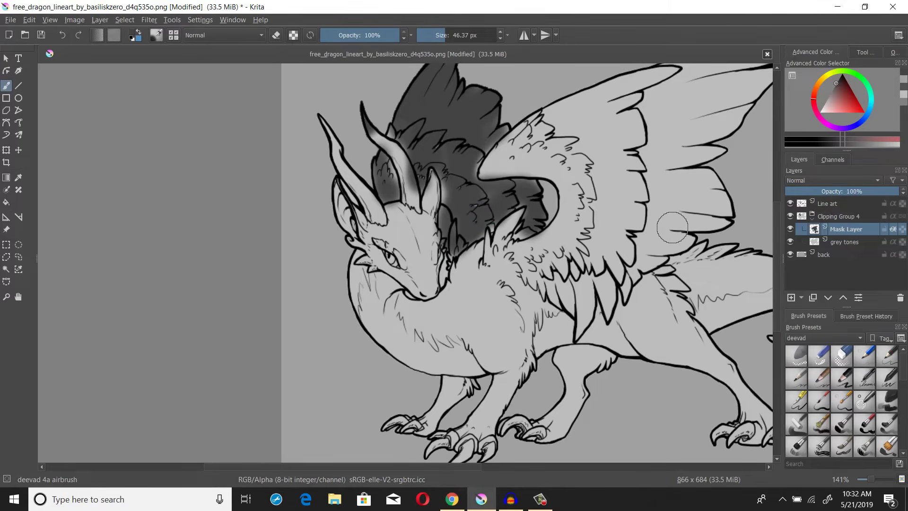
pyautogui.scroll(2, 415, 171)
pyautogui.scroll(-1, 415, 171)
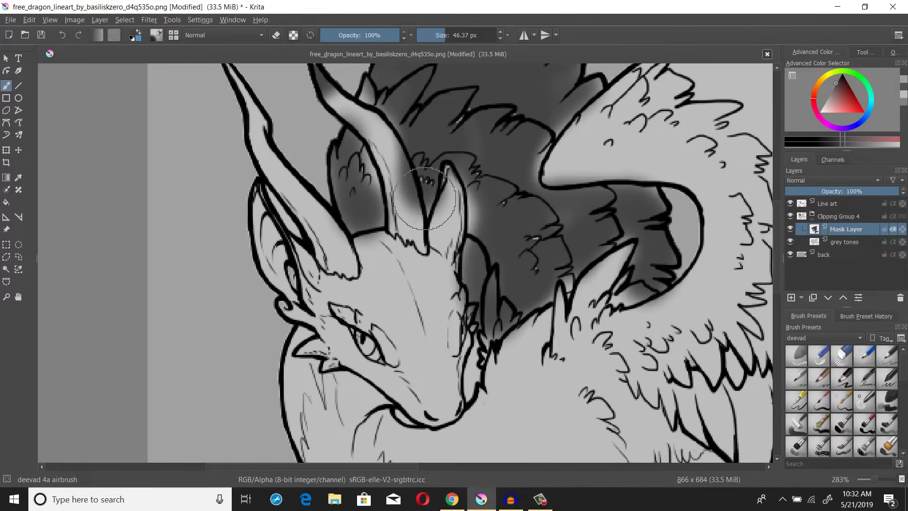
pyautogui.scroll(-3, 578, 279)
pyautogui.scroll(3, 578, 279)
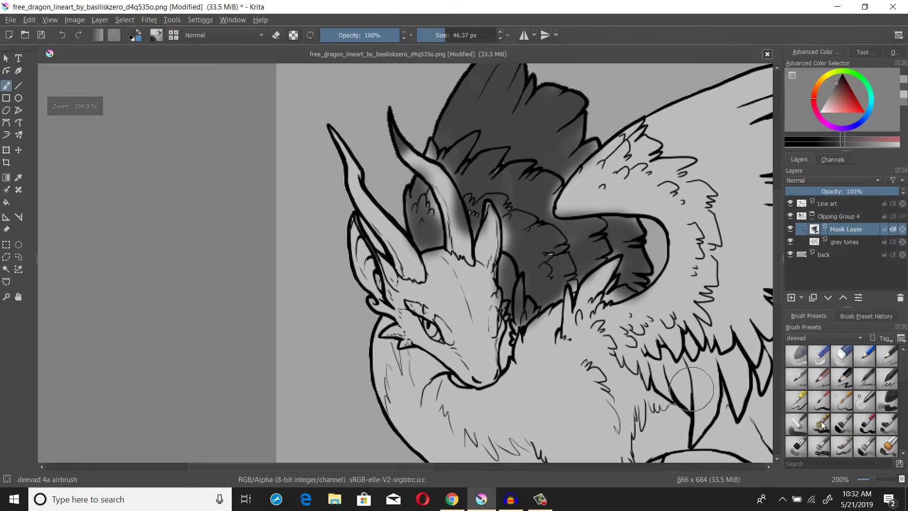
pyautogui.scroll(-3, 819, 423)
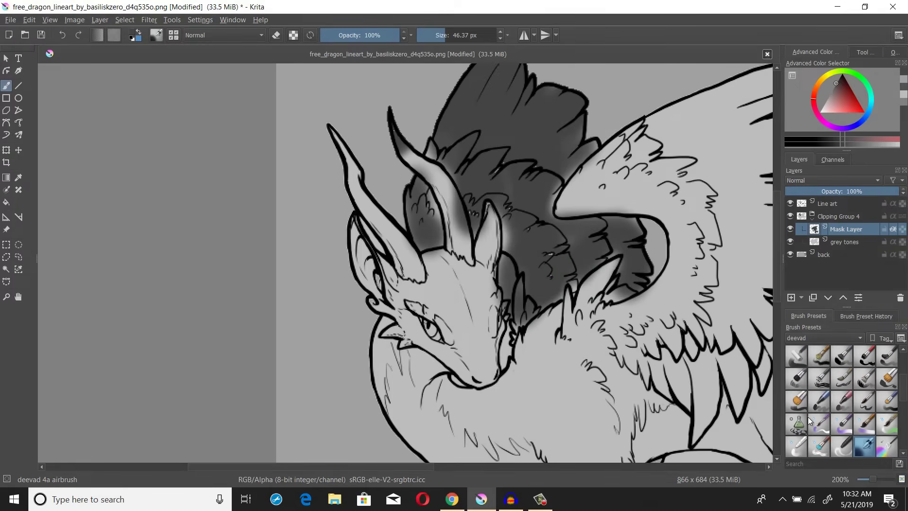
pyautogui.click(800, 423)
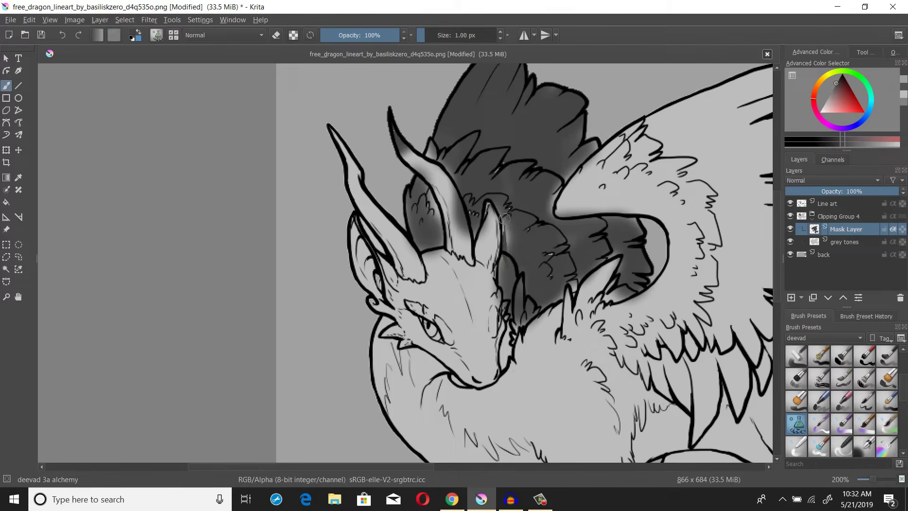
pyautogui.moveTo(504, 218)
pyautogui.mouseDown()
pyautogui.moveTo(531, 240)
pyautogui.moveTo(509, 251)
pyautogui.moveTo(510, 204)
pyautogui.mouseUp()
pyautogui.moveTo(434, 206)
pyautogui.mouseDown()
pyautogui.moveTo(408, 184)
pyautogui.moveTo(412, 202)
pyautogui.mouseUp()
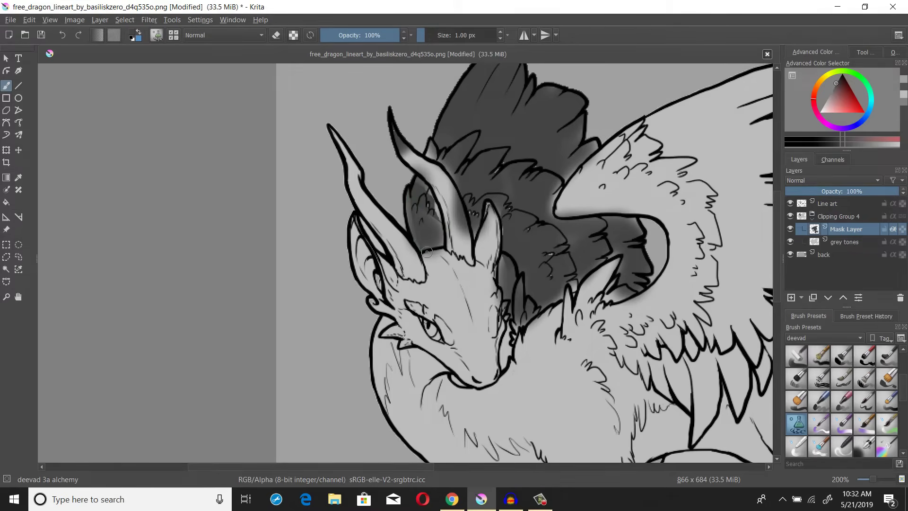
pyautogui.moveTo(434, 243); pyautogui.dragTo(431, 173)
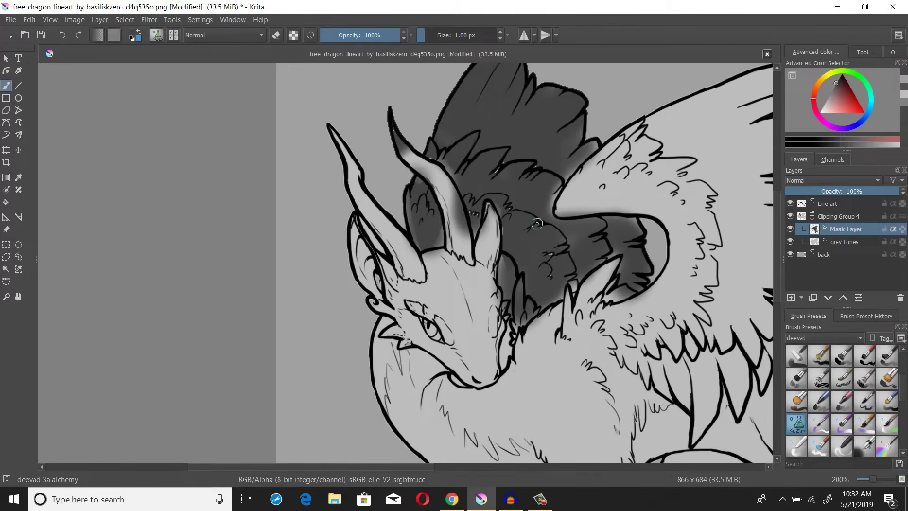
# Paint dark grey over the far wing's feathers along the edge of the near wing with the alchemy brush
pyautogui.moveTo(552, 204)
pyautogui.mouseDown()
pyautogui.moveTo(546, 165)
pyautogui.moveTo(519, 157)
pyautogui.moveTo(541, 217)
pyautogui.moveTo(561, 173)
pyautogui.mouseUp()
pyautogui.moveTo(570, 179)
pyautogui.mouseDown()
pyautogui.moveTo(586, 155)
pyautogui.moveTo(579, 138)
pyautogui.mouseUp()
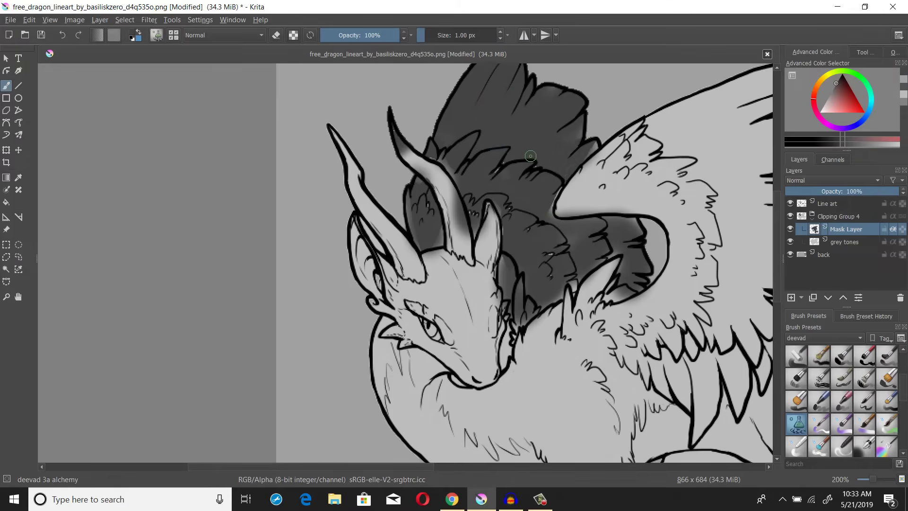
# Examine the dark grey coverage of the far wing around the horns and ear at different magnifications
pyautogui.scroll(-5, 530, 157)
pyautogui.scroll(5, 531, 158)
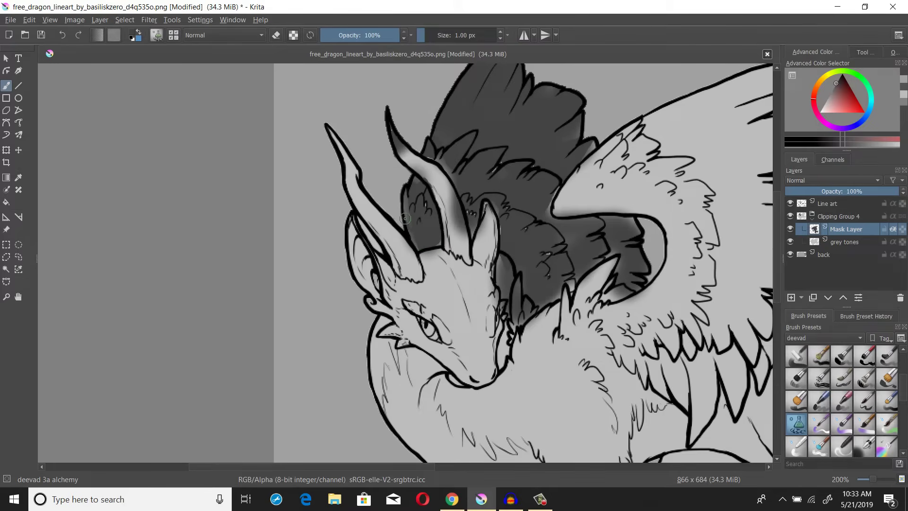
pyautogui.scroll(-4, 453, 180)
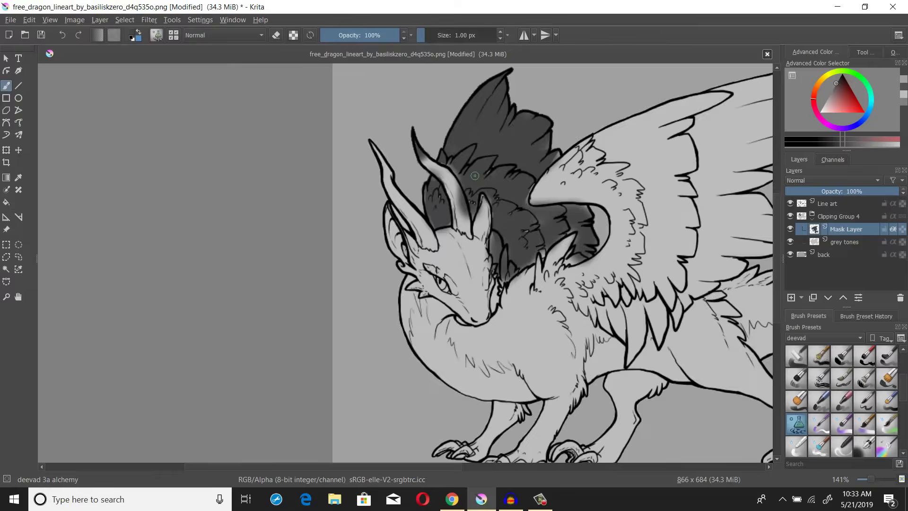
pyautogui.scroll(4, 469, 178)
pyautogui.scroll(-2, 473, 177)
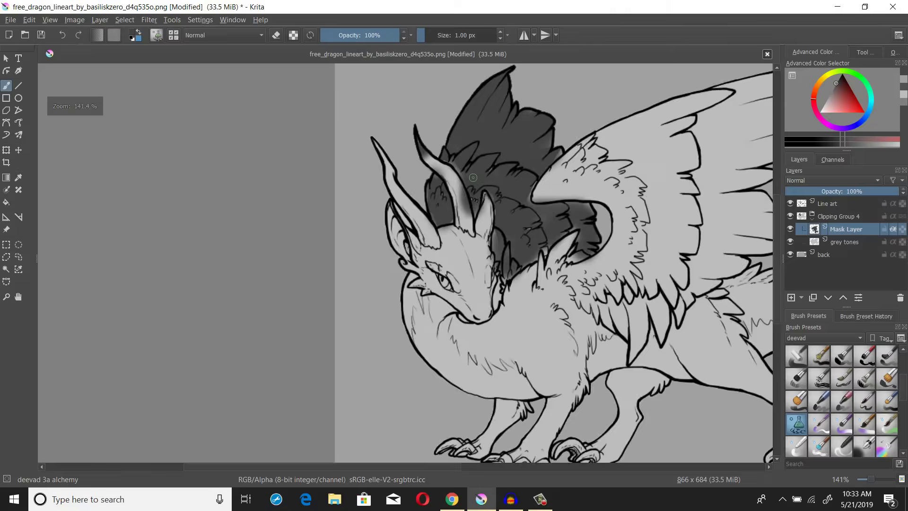
pyautogui.scroll(3, 472, 179)
pyautogui.scroll(-2, 516, 227)
pyautogui.scroll(-1, 520, 214)
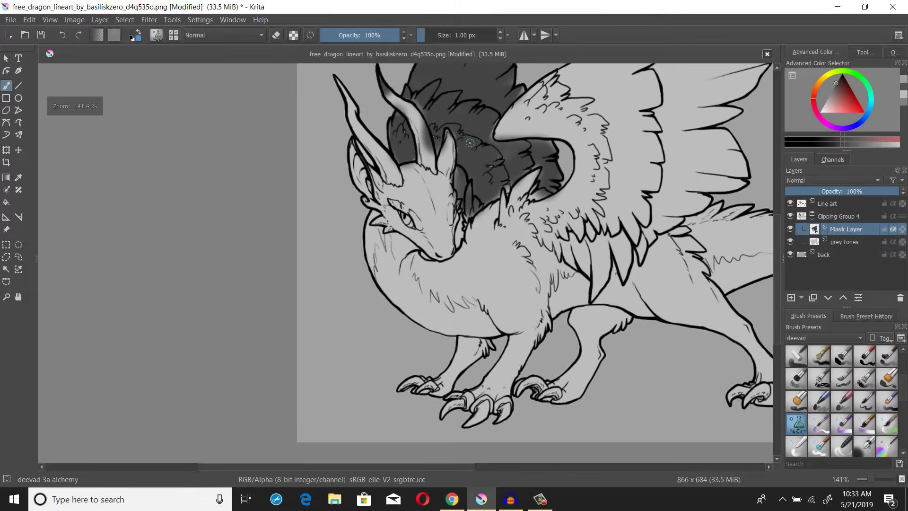
pyautogui.scroll(2, 520, 214)
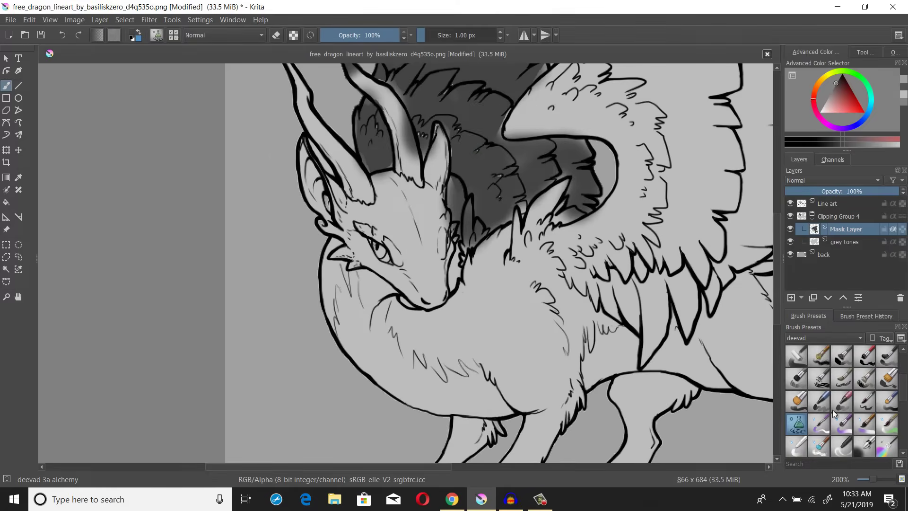
# Switch to the deevad 4a airbrush and set its size to 33.80 px
pyautogui.scroll(3, 841, 417)
pyautogui.scroll(-3, 847, 401)
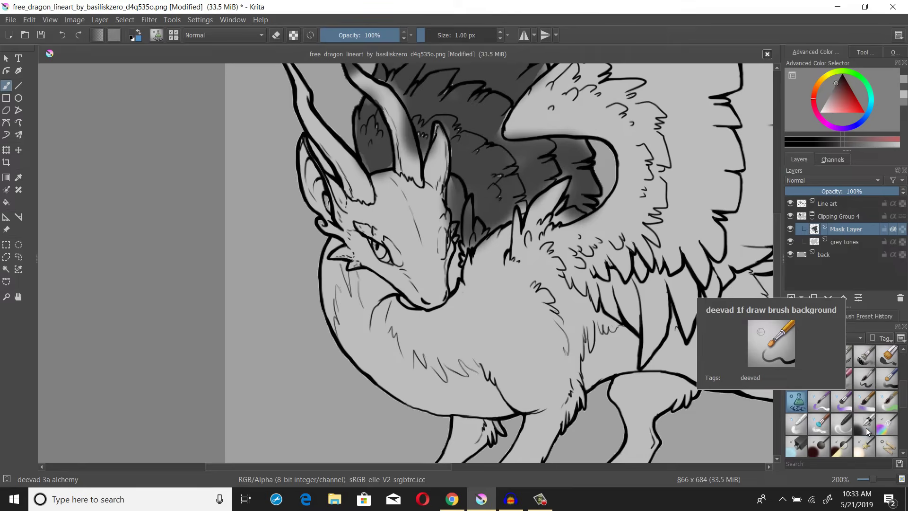
pyautogui.click(867, 430)
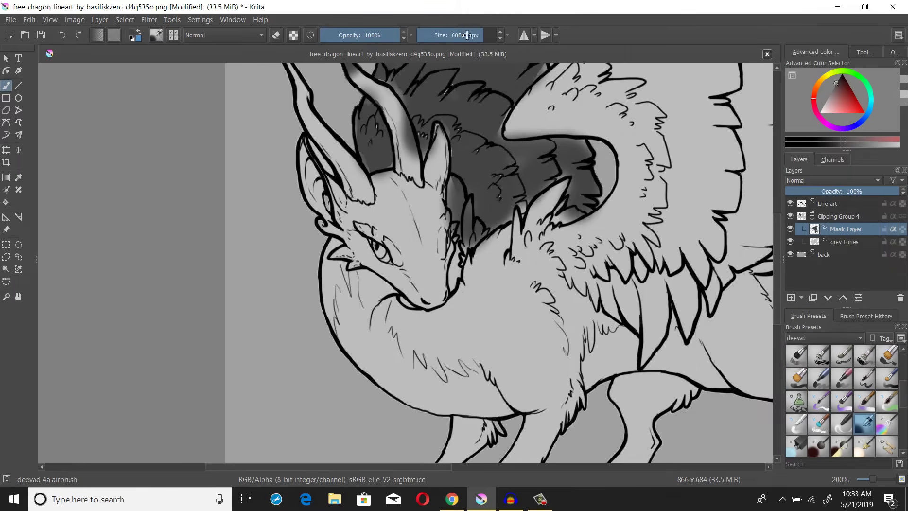
pyautogui.moveTo(467, 35); pyautogui.dragTo(443, 35)
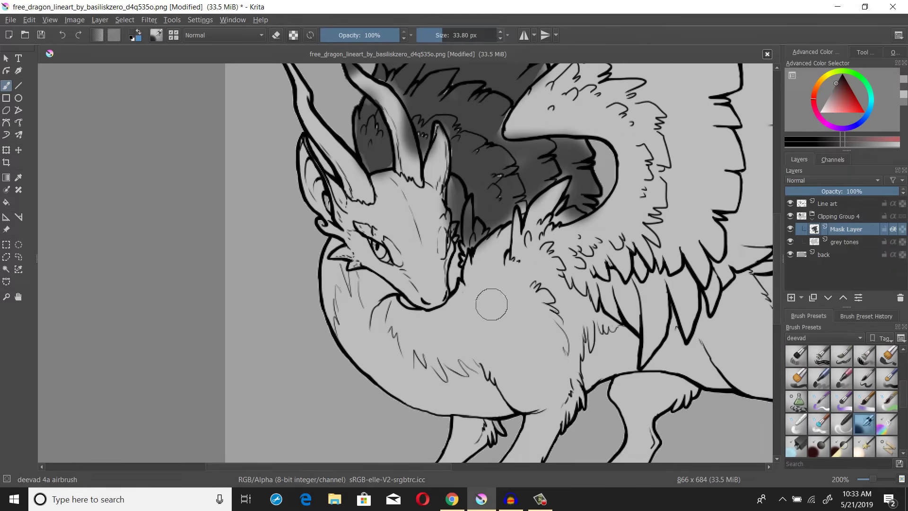
# Add a new paint layer above the Mask Layer in the clipping group and turn on its alpha inheritance
pyautogui.moveTo(504, 339)
pyautogui.mouseDown()
pyautogui.moveTo(540, 220)
pyautogui.moveTo(561, 206)
pyautogui.mouseUp()
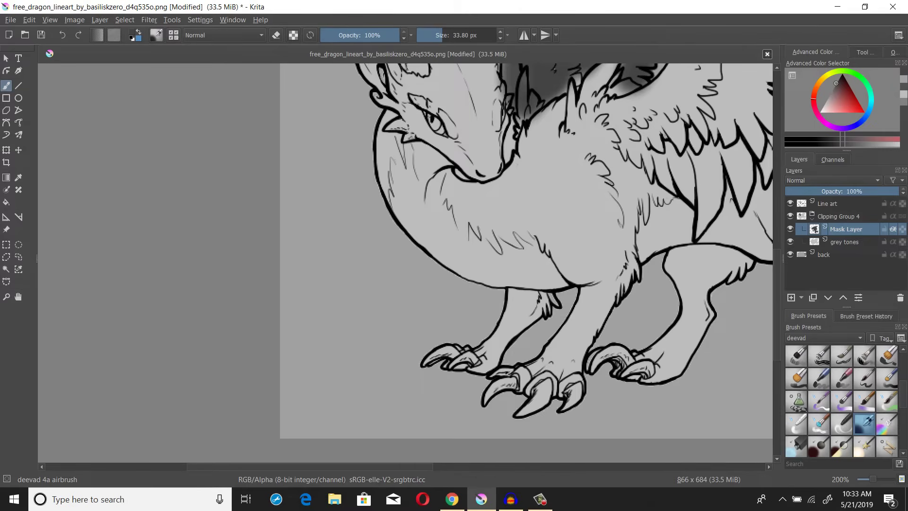
pyautogui.moveTo(633, 234); pyautogui.dragTo(652, 256)
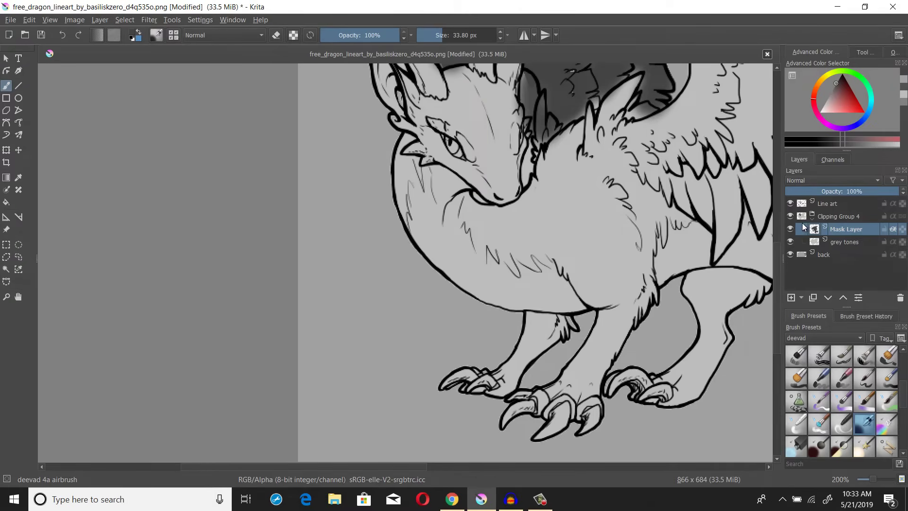
pyautogui.click(790, 298)
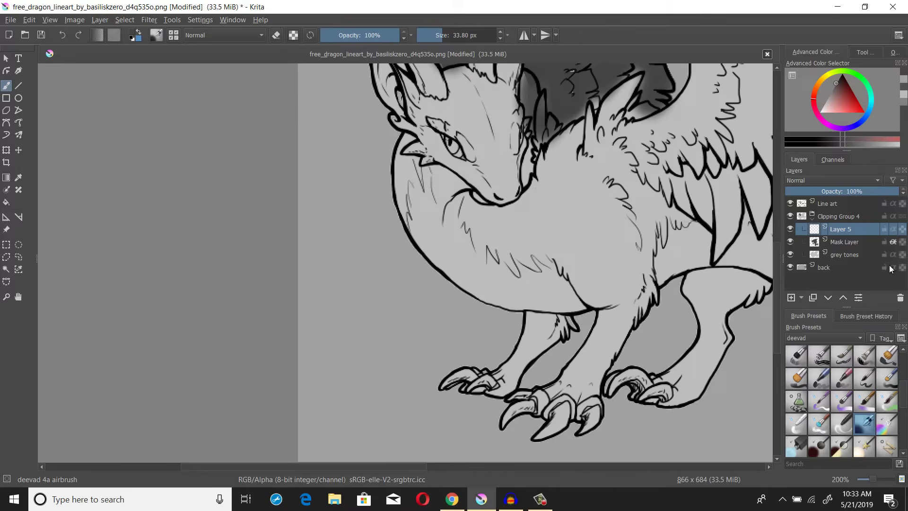
pyautogui.click(893, 229)
# Try an airbrush stroke over the spikes behind the dragon's neck, undo it, and set Layer 5's opacity to 55%
pyautogui.moveTo(565, 272)
pyautogui.mouseDown()
pyautogui.moveTo(557, 377)
pyautogui.moveTo(593, 299)
pyautogui.mouseUp()
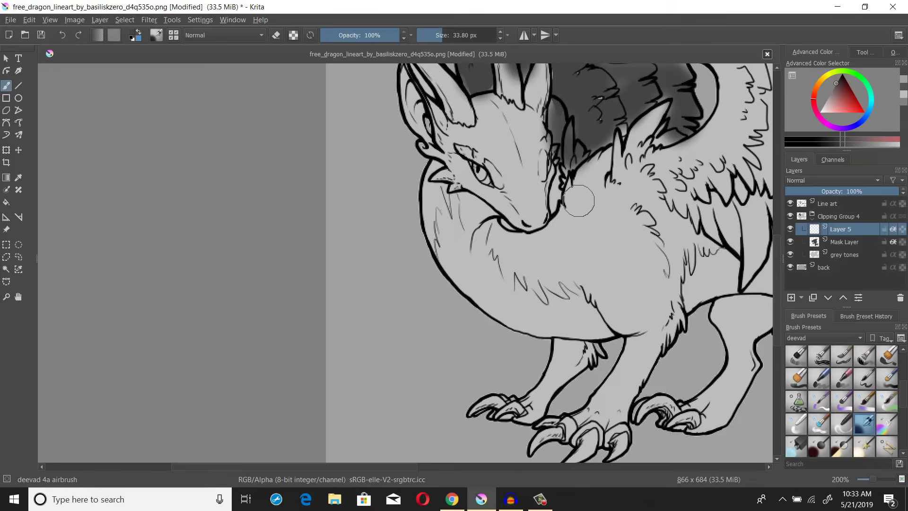
pyautogui.moveTo(585, 133)
pyautogui.mouseDown()
pyautogui.moveTo(596, 112)
pyautogui.moveTo(613, 118)
pyautogui.moveTo(608, 123)
pyautogui.moveTo(662, 126)
pyautogui.moveTo(646, 149)
pyautogui.mouseUp()
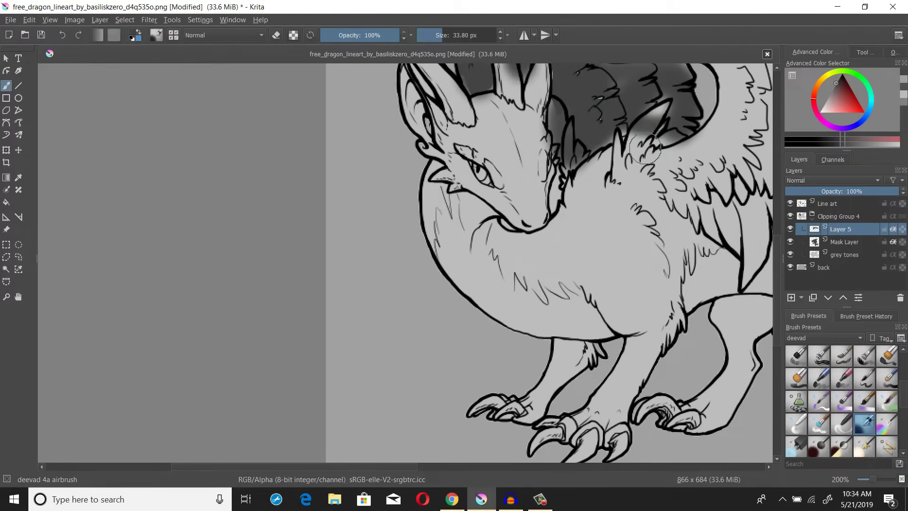
pyautogui.hotkey('ctrl', 'z')
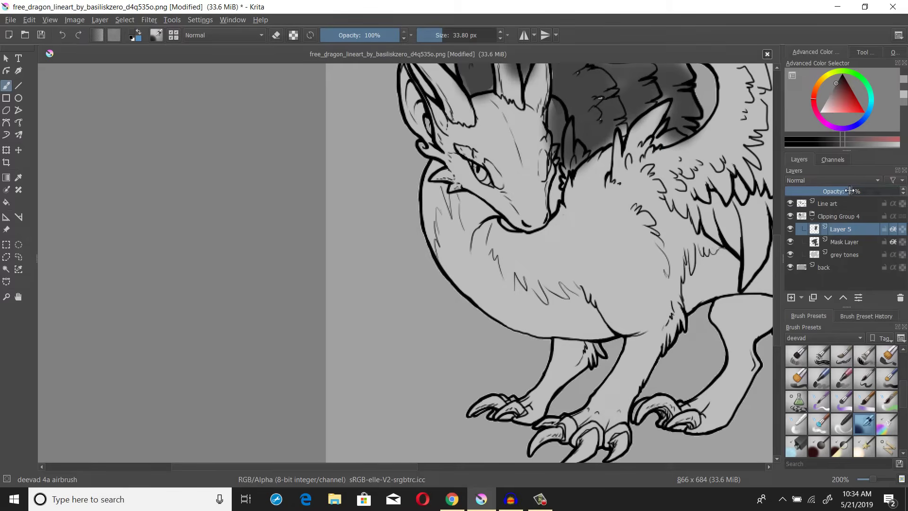
pyautogui.moveTo(593, 148)
pyautogui.mouseDown()
pyautogui.moveTo(600, 263)
pyautogui.moveTo(594, 150)
pyautogui.mouseUp()
pyautogui.moveTo(601, 190); pyautogui.dragTo(652, 161)
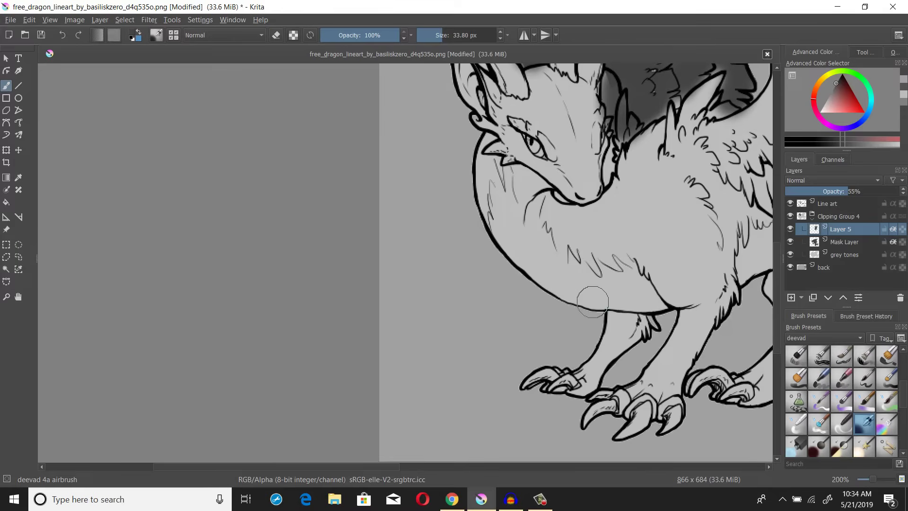
# Airbrush a soft grey shadow across the dragon's forehead and down the far side of its snout on Layer 5
pyautogui.moveTo(542, 159); pyautogui.dragTo(528, 215)
pyautogui.scroll(1, 535, 206)
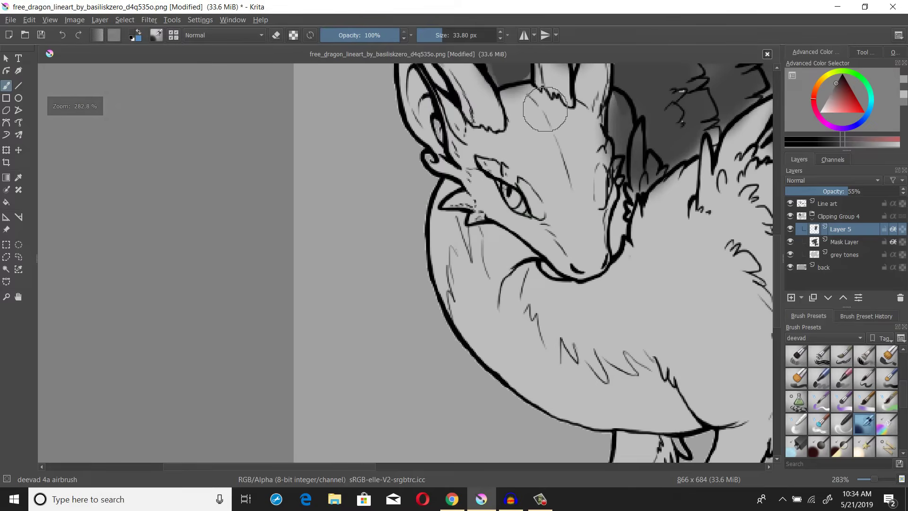
pyautogui.moveTo(545, 107)
pyautogui.mouseDown()
pyautogui.moveTo(582, 116)
pyautogui.moveTo(524, 97)
pyautogui.moveTo(576, 119)
pyautogui.moveTo(599, 151)
pyautogui.moveTo(579, 174)
pyautogui.moveTo(580, 201)
pyautogui.moveTo(595, 241)
pyautogui.moveTo(610, 227)
pyautogui.mouseUp()
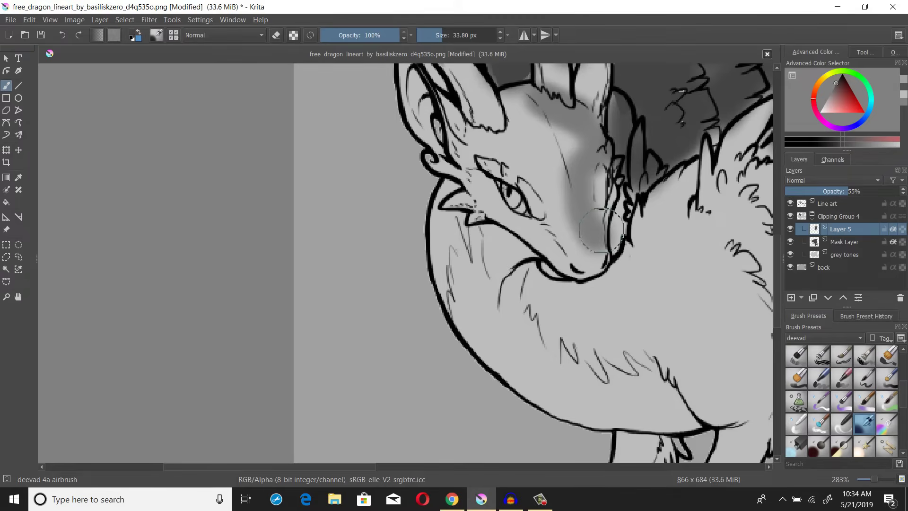
pyautogui.scroll(-2, 529, 345)
pyautogui.scroll(2, 563, 215)
pyautogui.scroll(-3, 568, 210)
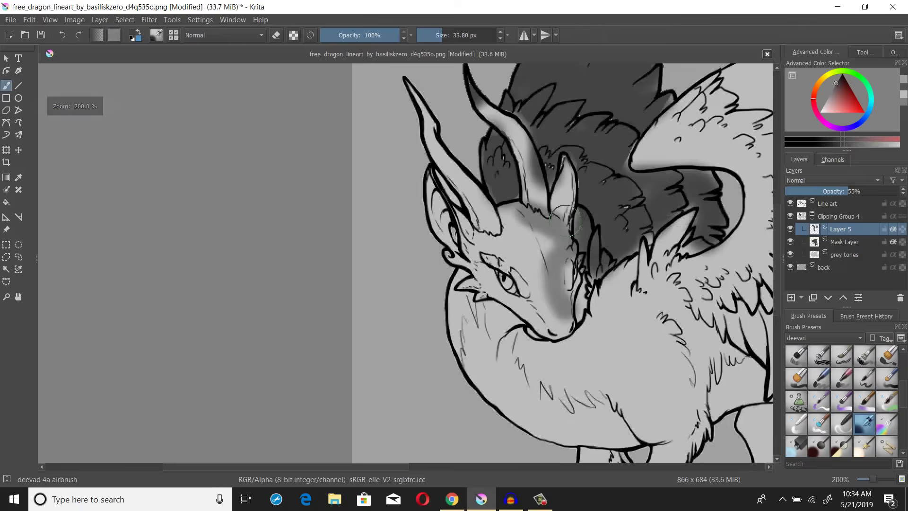
pyautogui.moveTo(611, 257); pyautogui.dragTo(567, 229)
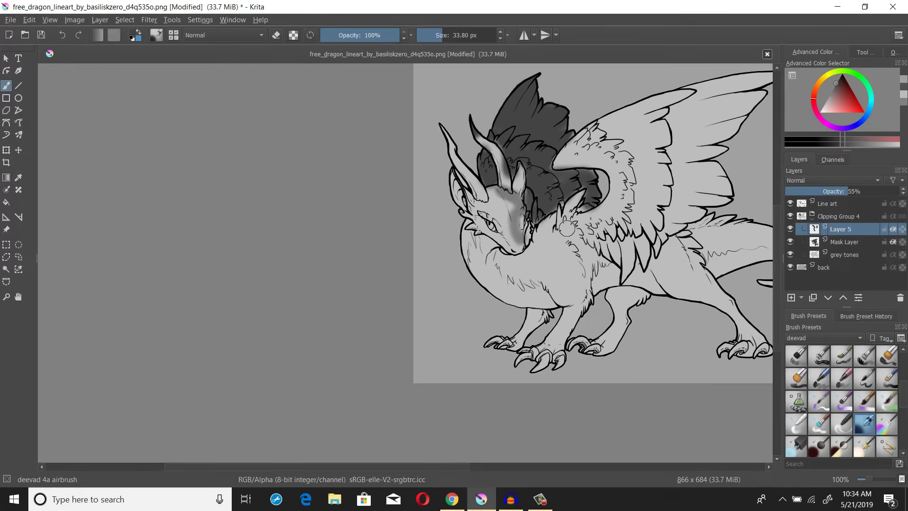
# Examine the new face shading around the horns, ear and cheek, up close and against the whole head
pyautogui.scroll(1, 566, 229)
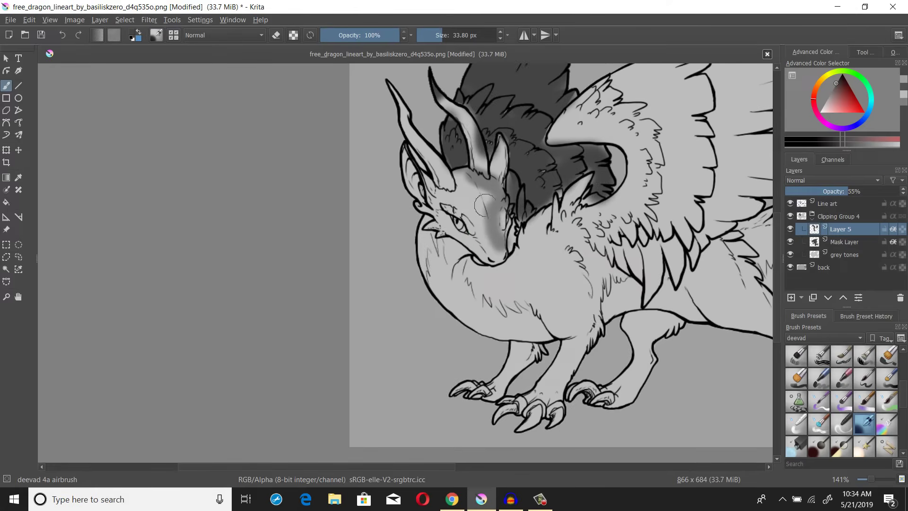
pyautogui.scroll(2, 487, 200)
pyautogui.scroll(1, 501, 246)
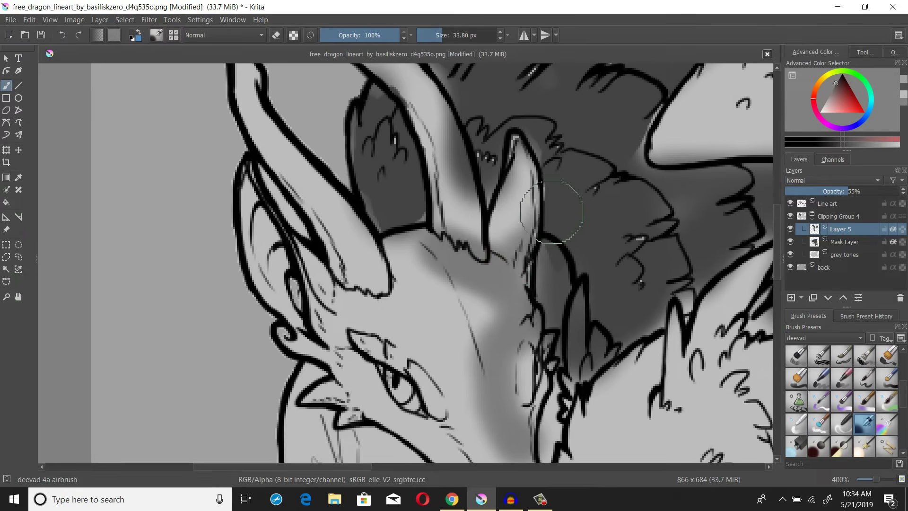
pyautogui.scroll(-4, 566, 191)
pyautogui.scroll(3, 574, 208)
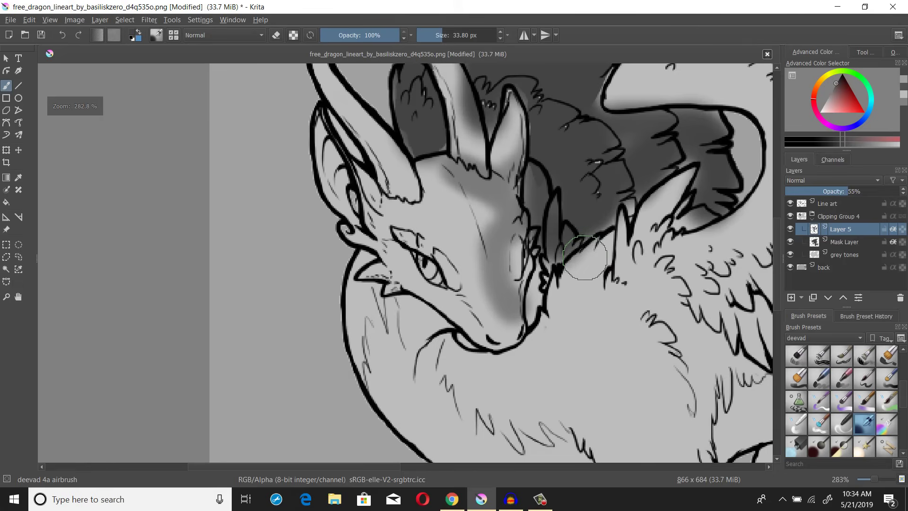
pyautogui.scroll(-3, 585, 221)
pyautogui.scroll(2, 580, 222)
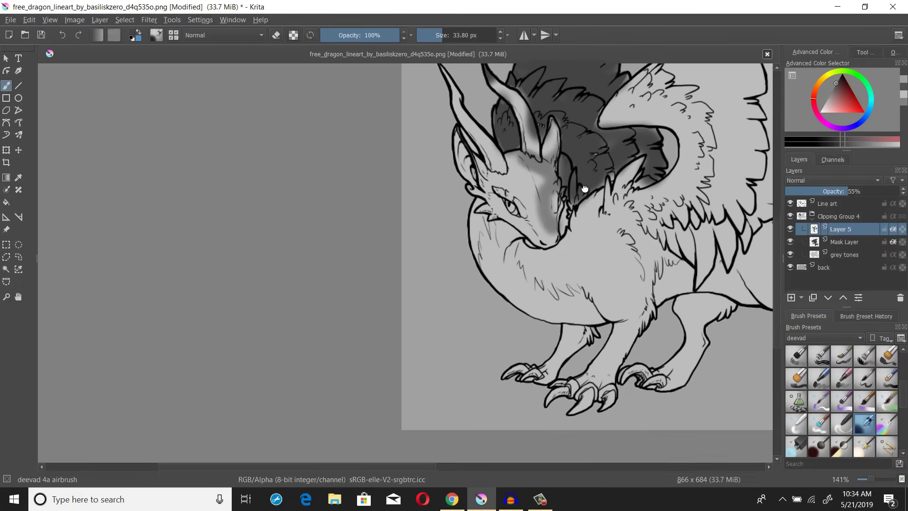
pyautogui.scroll(-2, 581, 181)
pyautogui.scroll(1, 573, 198)
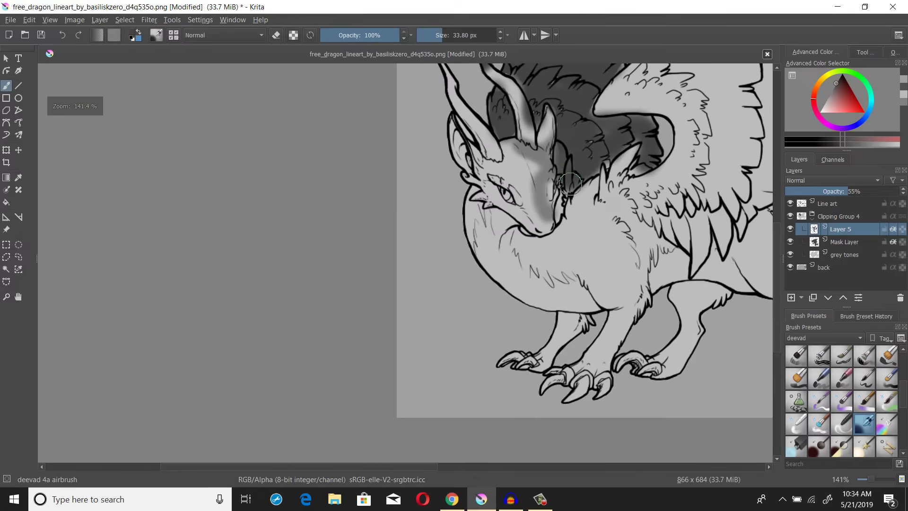
# Airbrush grey shadow over the dragon's entire far hind leg, from below the belly to the claws
pyautogui.moveTo(623, 290); pyautogui.dragTo(517, 371)
pyautogui.moveTo(578, 250); pyautogui.dragTo(616, 185)
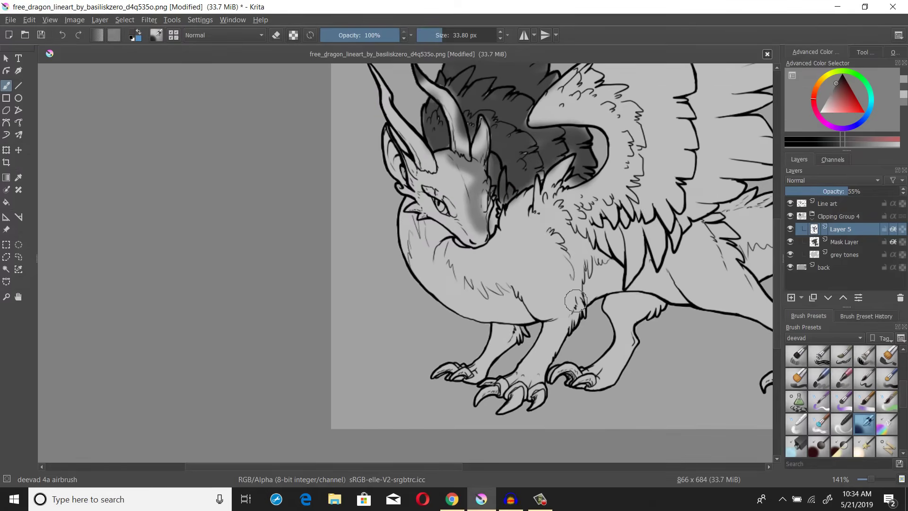
pyautogui.scroll(1, 539, 322)
pyautogui.moveTo(539, 322); pyautogui.dragTo(477, 286)
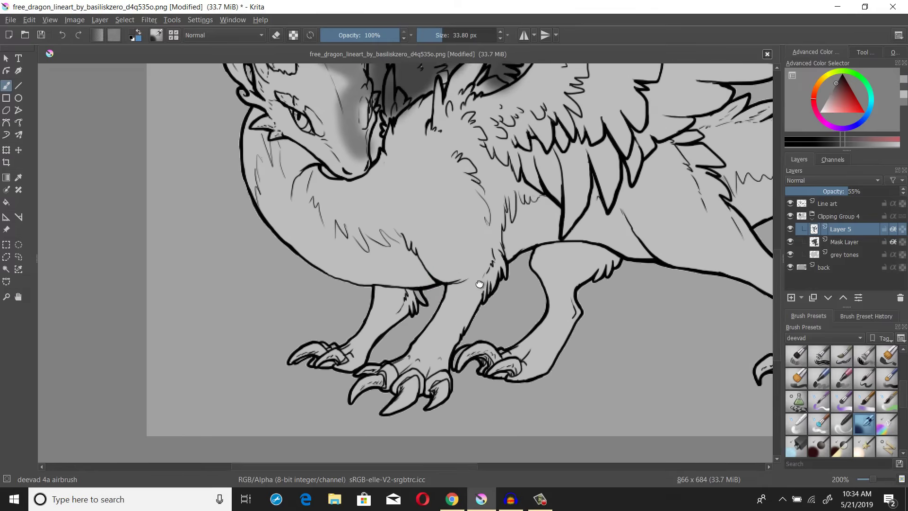
pyautogui.scroll(-3, 478, 291)
pyautogui.scroll(3, 524, 284)
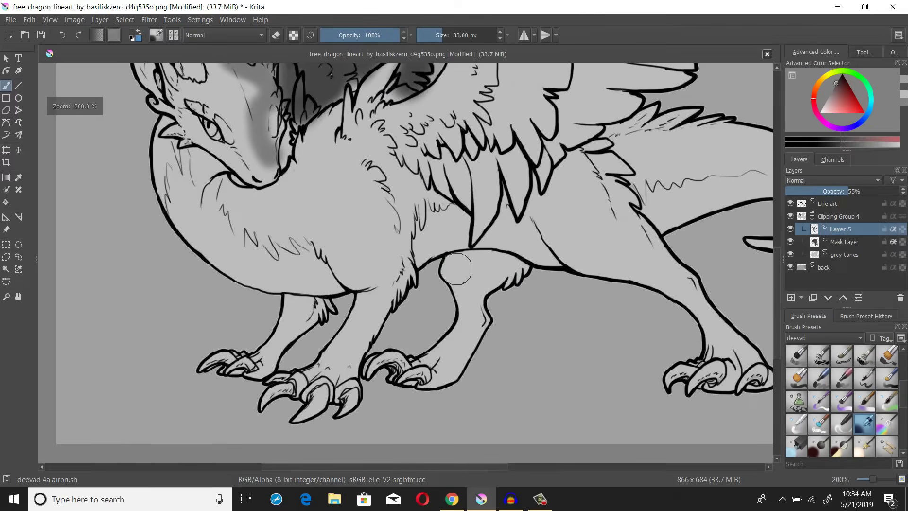
pyautogui.moveTo(459, 261)
pyautogui.mouseDown()
pyautogui.moveTo(450, 302)
pyautogui.moveTo(458, 284)
pyautogui.moveTo(465, 311)
pyautogui.moveTo(446, 364)
pyautogui.moveTo(426, 387)
pyautogui.moveTo(399, 376)
pyautogui.moveTo(393, 355)
pyautogui.moveTo(370, 370)
pyautogui.moveTo(382, 362)
pyautogui.moveTo(402, 390)
pyautogui.moveTo(434, 340)
pyautogui.moveTo(456, 334)
pyautogui.moveTo(474, 347)
pyautogui.moveTo(480, 332)
pyautogui.moveTo(478, 342)
pyautogui.moveTo(468, 301)
pyautogui.moveTo(486, 271)
pyautogui.moveTo(486, 293)
pyautogui.moveTo(525, 276)
pyautogui.moveTo(487, 247)
pyautogui.mouseUp()
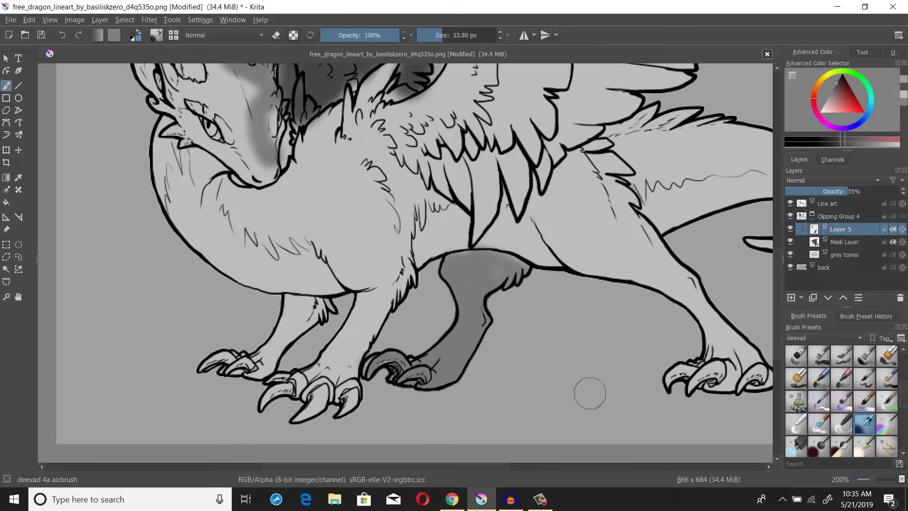
# Airbrush the same grey shadow over the dragon's far front leg and its claws
pyautogui.scroll(-3, 474, 276)
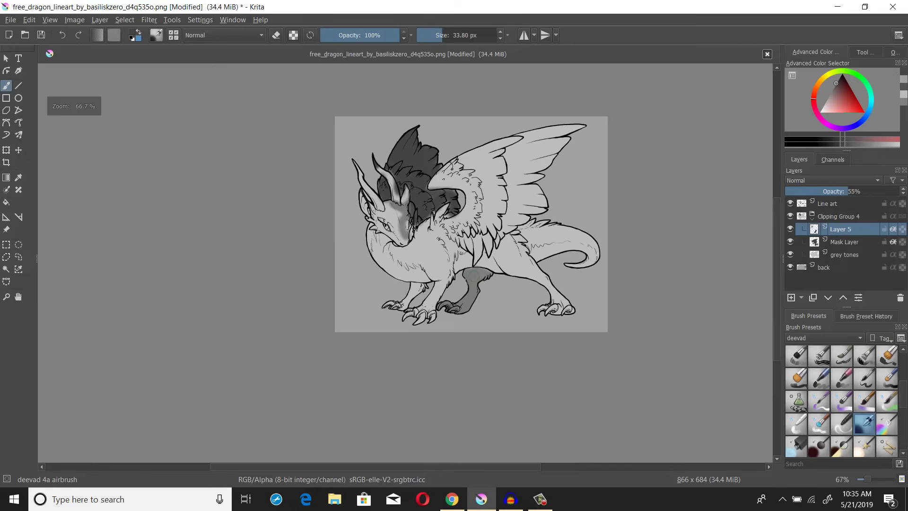
pyautogui.scroll(4, 474, 275)
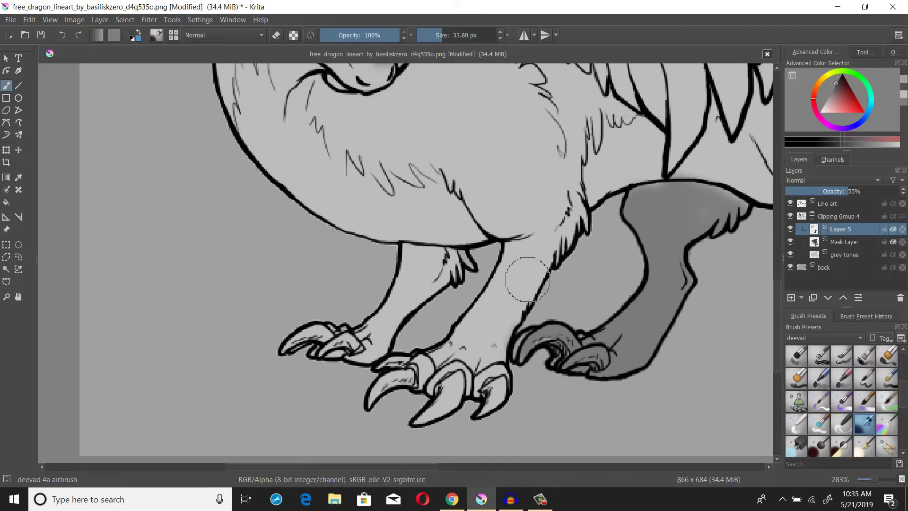
pyautogui.scroll(-2, 386, 274)
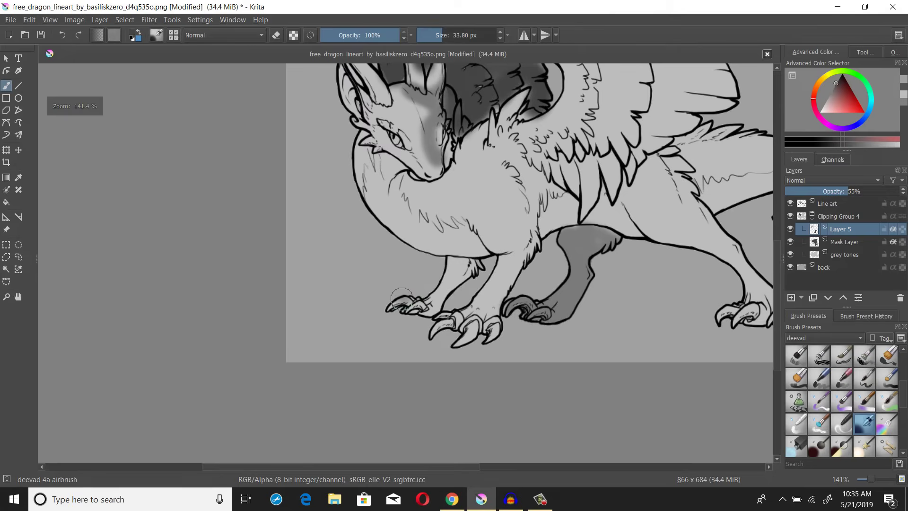
pyautogui.moveTo(401, 298)
pyautogui.mouseDown()
pyautogui.moveTo(389, 312)
pyautogui.moveTo(405, 315)
pyautogui.moveTo(412, 302)
pyautogui.moveTo(413, 314)
pyautogui.moveTo(424, 306)
pyautogui.moveTo(423, 314)
pyautogui.moveTo(441, 290)
pyautogui.moveTo(432, 297)
pyautogui.moveTo(464, 285)
pyautogui.moveTo(437, 279)
pyautogui.moveTo(479, 270)
pyautogui.moveTo(437, 269)
pyautogui.mouseUp()
pyautogui.scroll(-2, 437, 269)
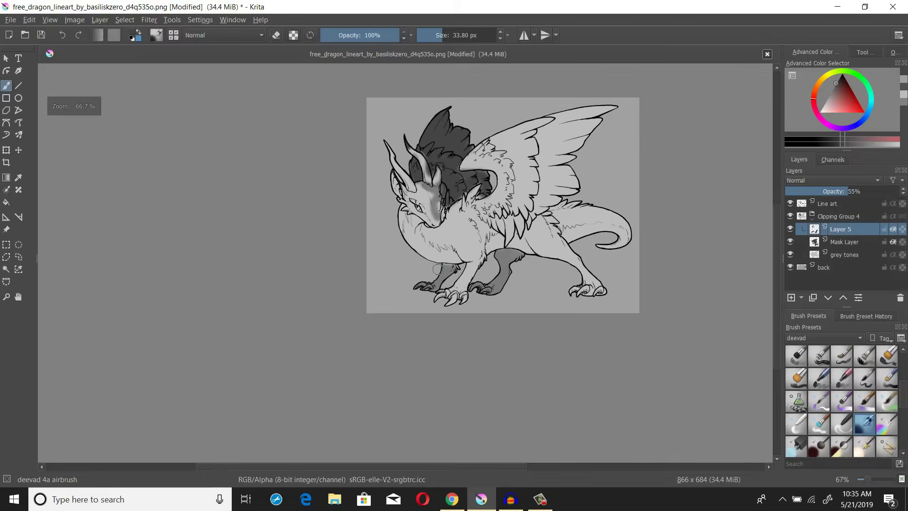
pyautogui.scroll(3, 438, 268)
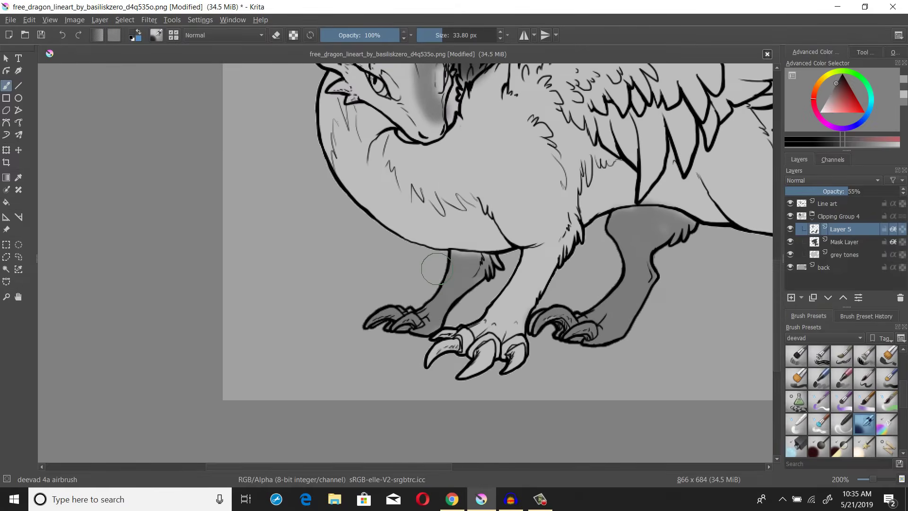
# Examine the shading on the dragon's far front and hind legs, up close and against the whole figure
pyautogui.scroll(-2, 505, 242)
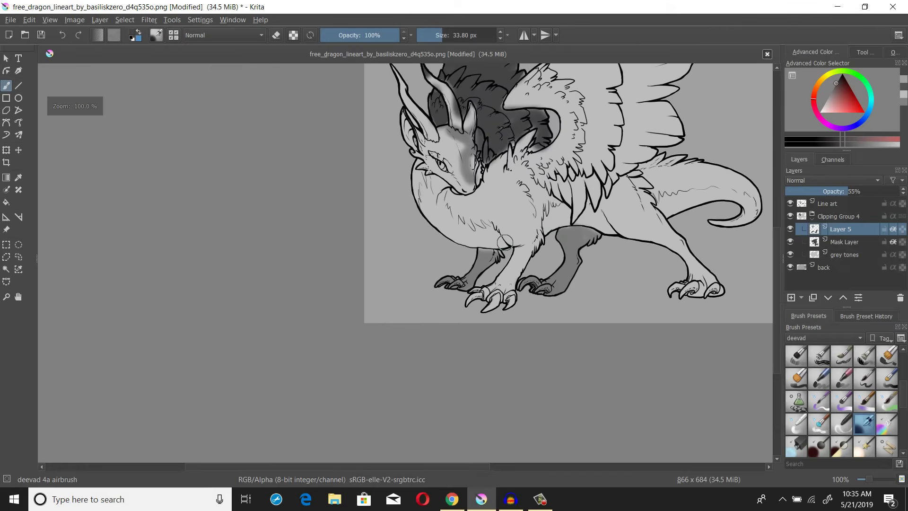
pyautogui.scroll(-2, 543, 268)
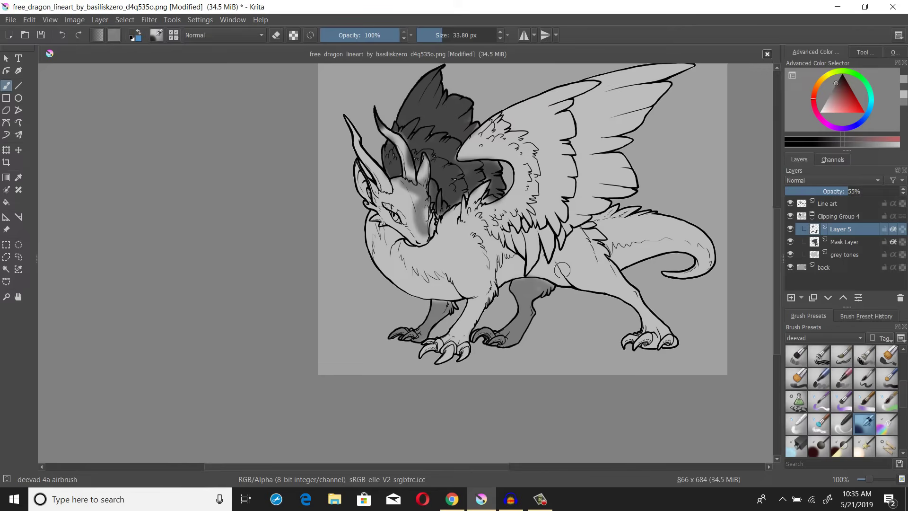
pyautogui.scroll(2, 545, 269)
pyautogui.scroll(-2, 595, 278)
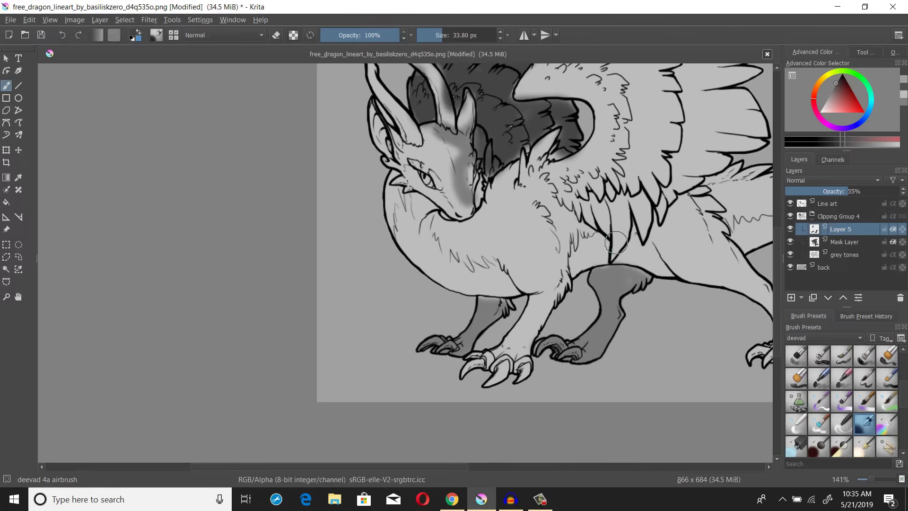
pyautogui.scroll(2, 613, 238)
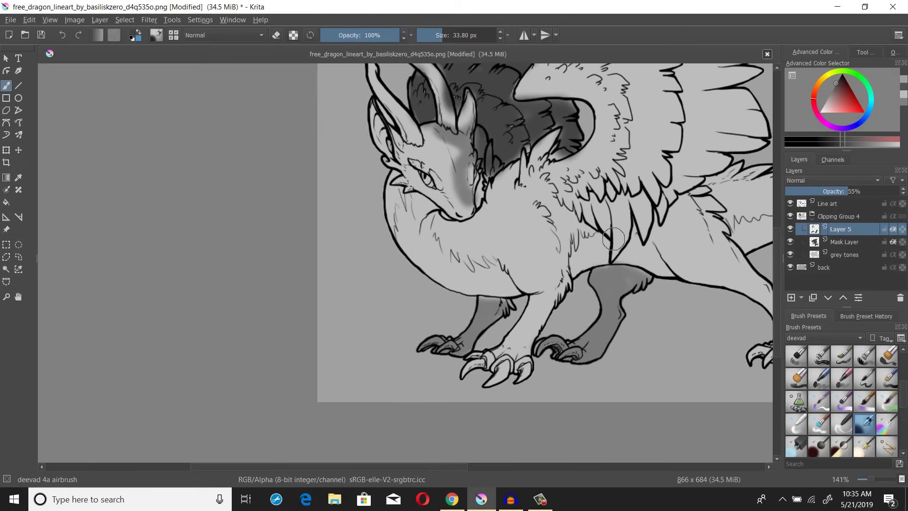
pyautogui.scroll(-3, 615, 233)
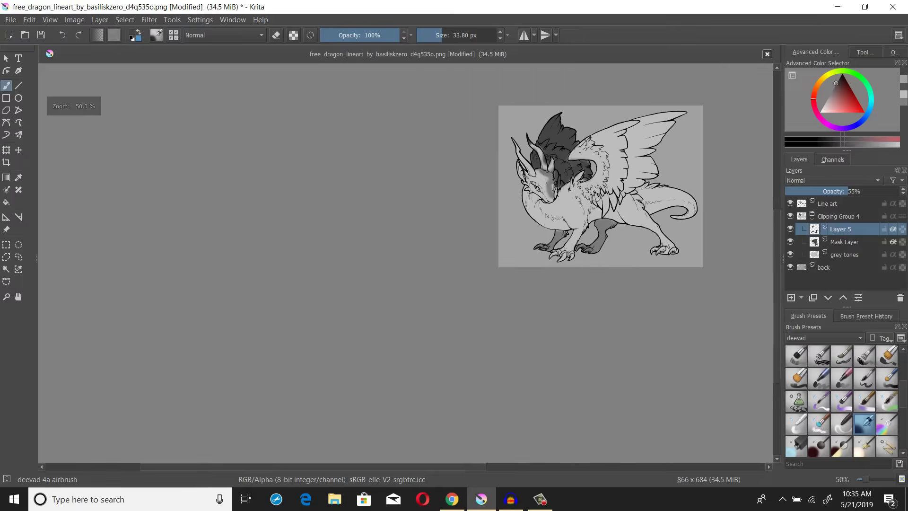
pyautogui.scroll(3, 630, 273)
pyautogui.scroll(3, 568, 307)
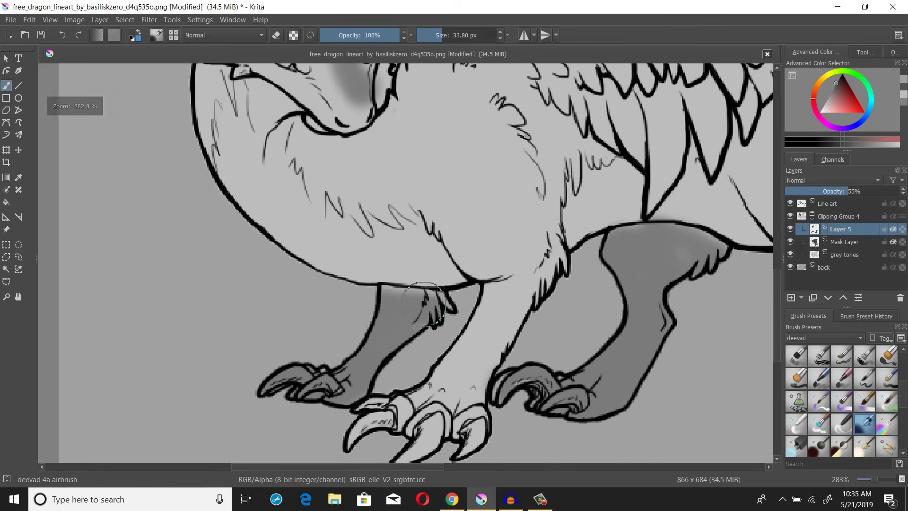
pyautogui.scroll(-4, 435, 284)
pyautogui.scroll(2, 564, 215)
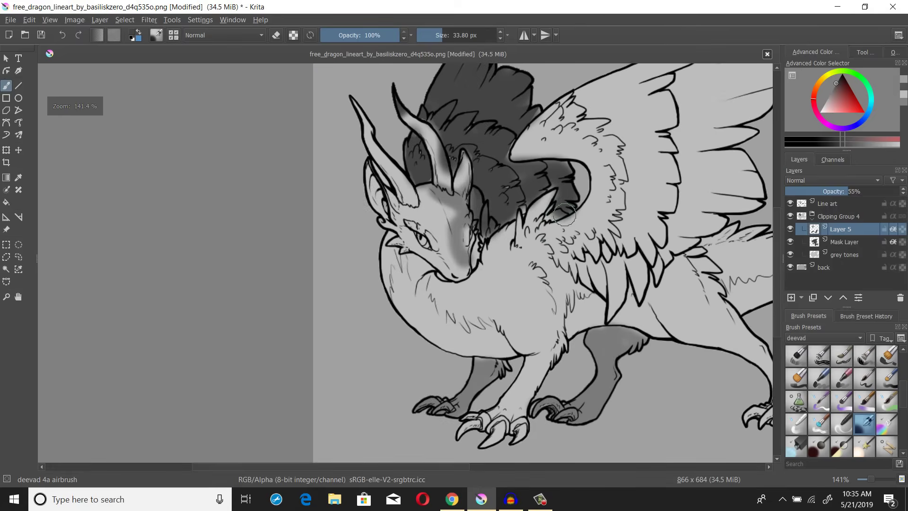
pyautogui.moveTo(517, 265); pyautogui.dragTo(569, 169)
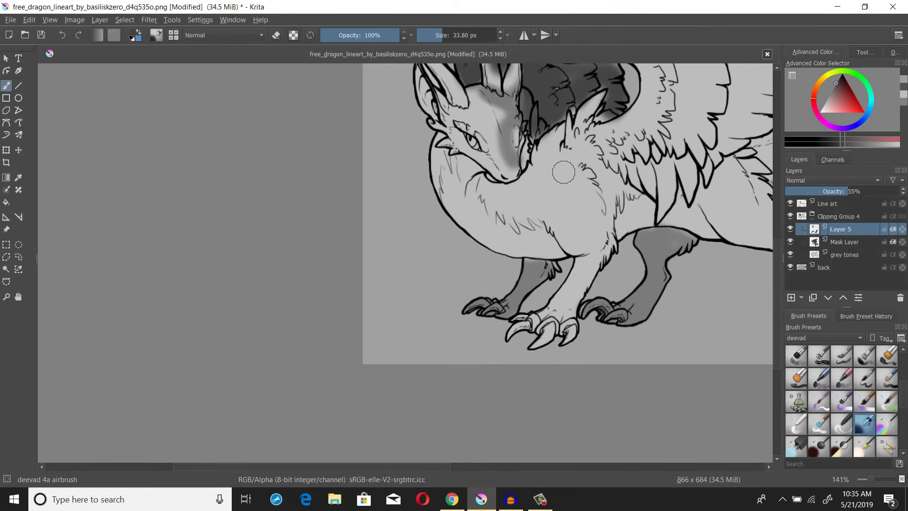
# Airbrush a grey shadow beneath the dragon's jaw, across the upper neck and up toward the feathers behind the head
pyautogui.scroll(1, 563, 172)
pyautogui.scroll(1, 442, 247)
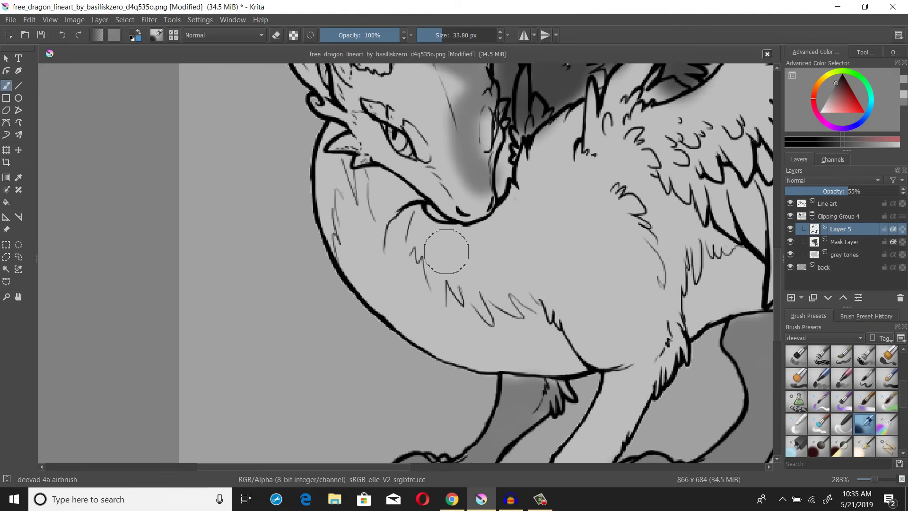
pyautogui.moveTo(408, 238)
pyautogui.mouseDown()
pyautogui.moveTo(420, 214)
pyautogui.moveTo(453, 249)
pyautogui.moveTo(422, 246)
pyautogui.moveTo(416, 239)
pyautogui.moveTo(438, 243)
pyautogui.moveTo(497, 295)
pyautogui.moveTo(478, 264)
pyautogui.mouseUp()
pyautogui.scroll(-1, 411, 194)
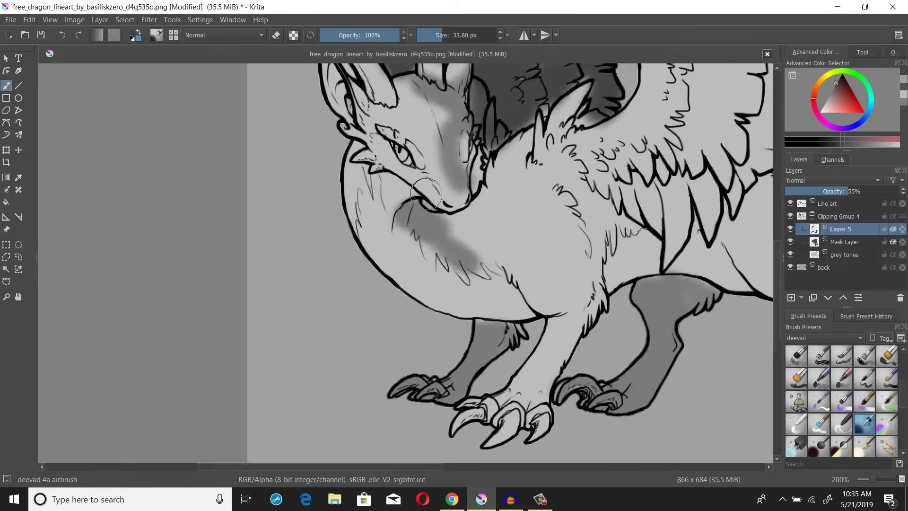
pyautogui.scroll(-1, 427, 194)
pyautogui.scroll(2, 444, 239)
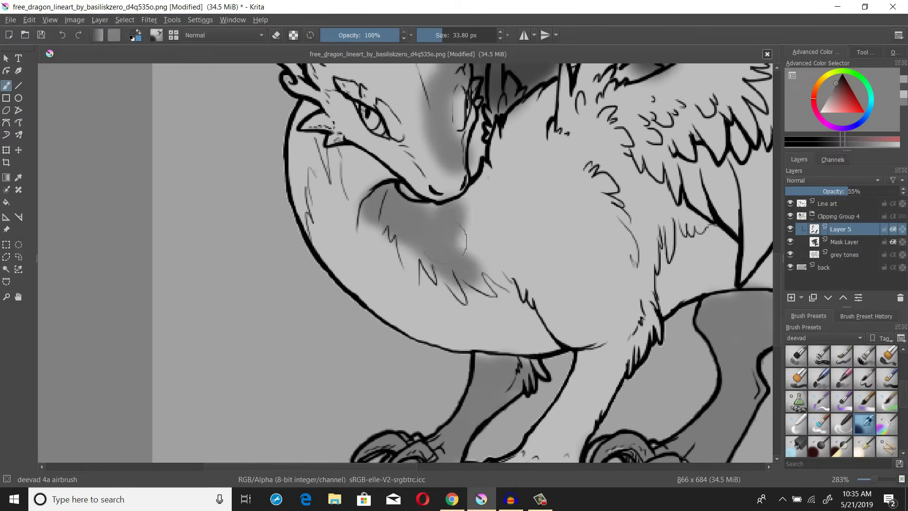
pyautogui.moveTo(447, 239)
pyautogui.mouseDown()
pyautogui.moveTo(473, 254)
pyautogui.moveTo(473, 212)
pyautogui.moveTo(487, 172)
pyautogui.moveTo(486, 280)
pyautogui.moveTo(509, 255)
pyautogui.moveTo(498, 247)
pyautogui.moveTo(493, 180)
pyautogui.mouseUp()
pyautogui.moveTo(515, 134)
pyautogui.mouseDown()
pyautogui.moveTo(525, 125)
pyautogui.moveTo(513, 187)
pyautogui.moveTo(521, 137)
pyautogui.moveTo(548, 103)
pyautogui.mouseUp()
pyautogui.scroll(-4, 570, 111)
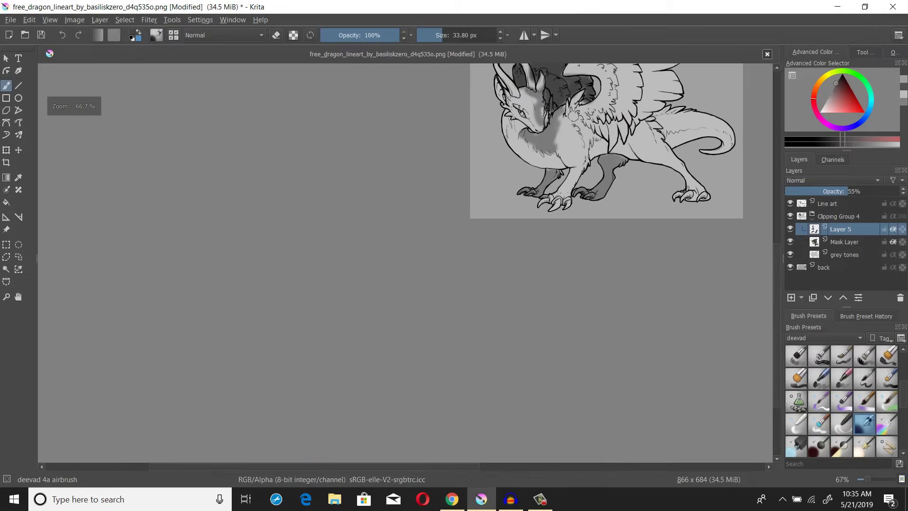
# Examine the neck shadow against the horns, head, flank and whole body of the dragon
pyautogui.moveTo(594, 169); pyautogui.dragTo(525, 275)
pyautogui.scroll(3, 553, 227)
pyautogui.scroll(2, 373, 241)
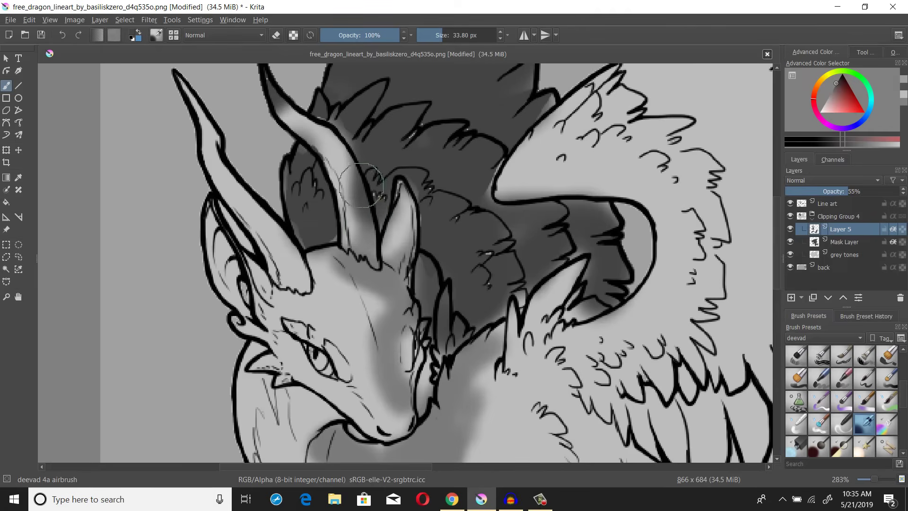
pyautogui.scroll(-2, 374, 173)
pyautogui.moveTo(409, 221); pyautogui.dragTo(372, 115)
pyautogui.scroll(2, 516, 158)
pyautogui.scroll(-1, 496, 166)
pyautogui.scroll(-2, 496, 166)
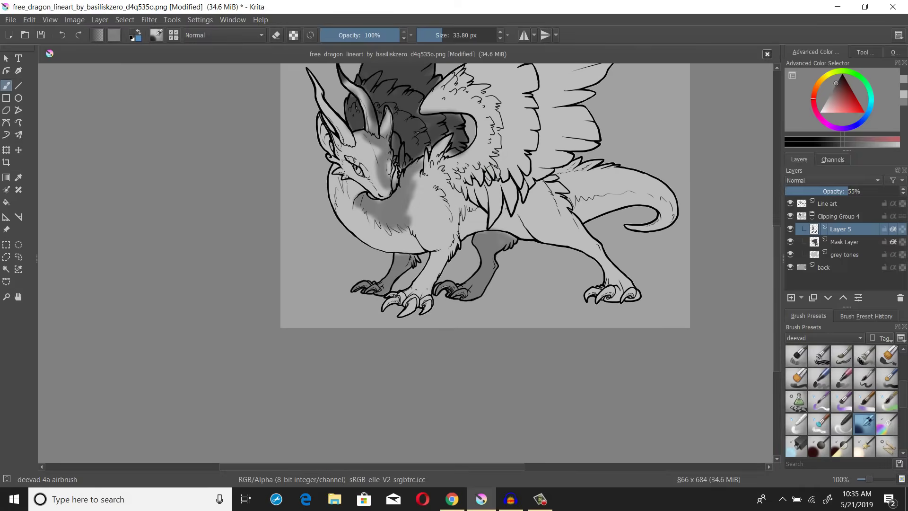
pyautogui.scroll(2, 563, 208)
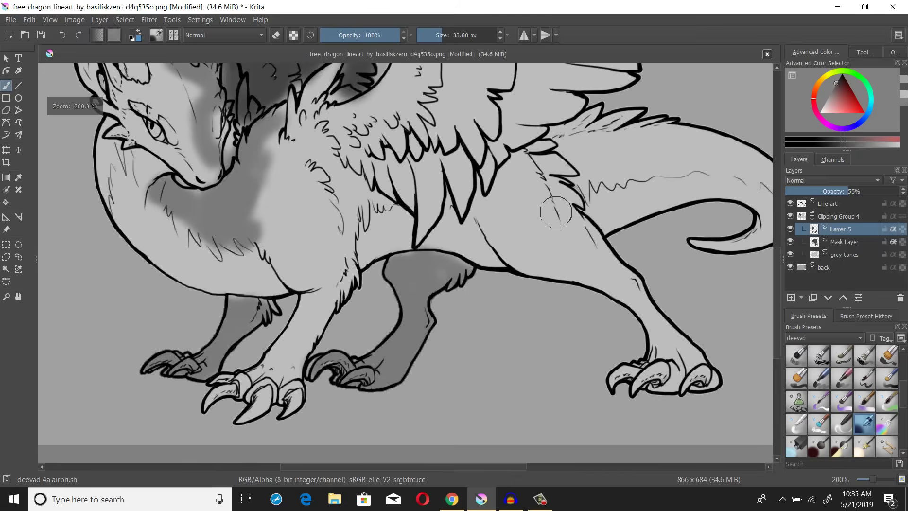
pyautogui.moveTo(391, 238); pyautogui.dragTo(536, 273)
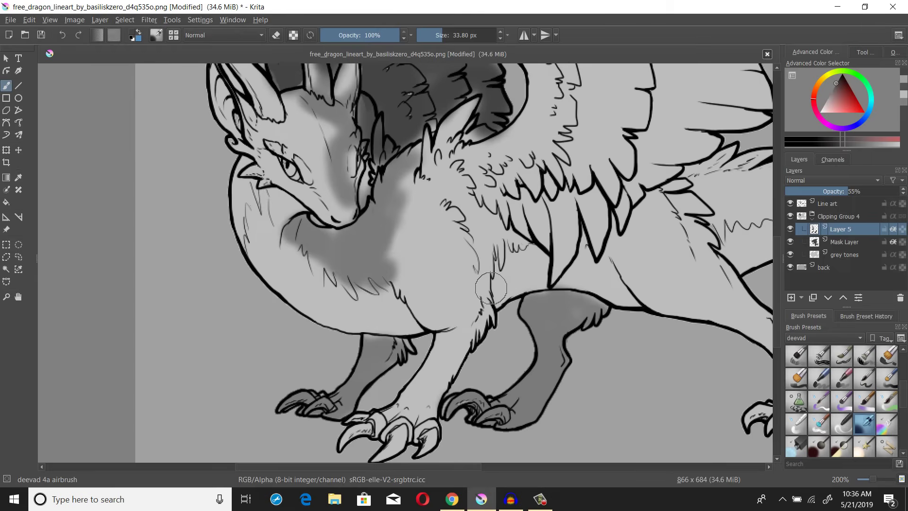
pyautogui.scroll(-2, 495, 300)
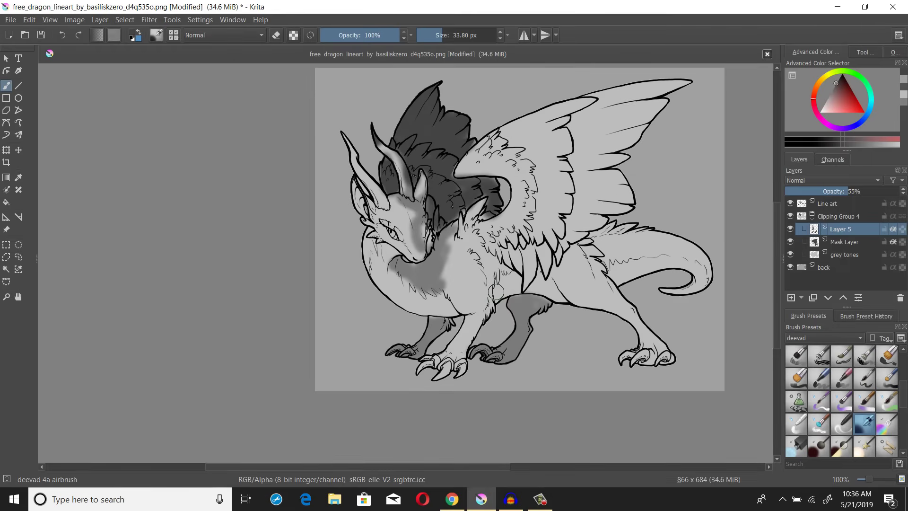
pyautogui.scroll(2, 496, 292)
pyautogui.scroll(-2, 519, 286)
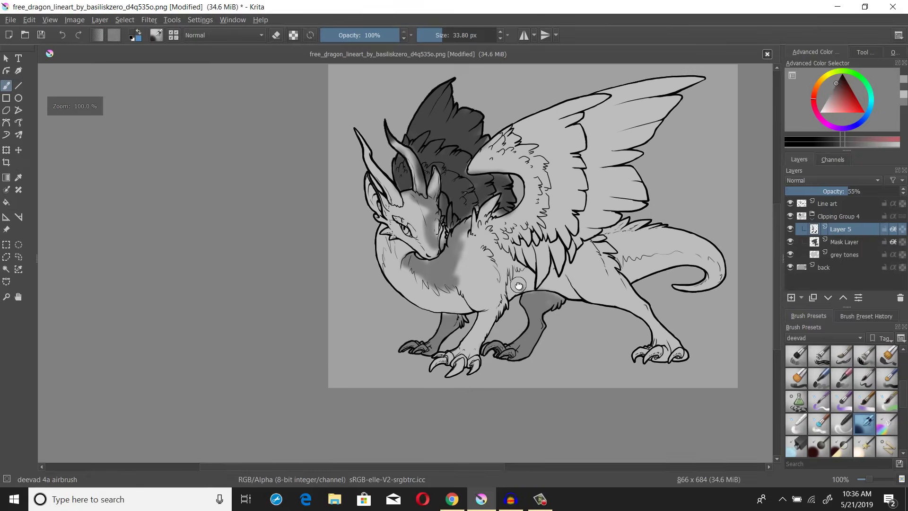
# Airbrush grey shadow over the belly between the near front leg and near thigh, beneath the lowest wing feathers
pyautogui.scroll(2, 501, 299)
pyautogui.moveTo(491, 310)
pyautogui.mouseDown()
pyautogui.moveTo(496, 283)
pyautogui.moveTo(508, 280)
pyautogui.moveTo(506, 299)
pyautogui.mouseUp()
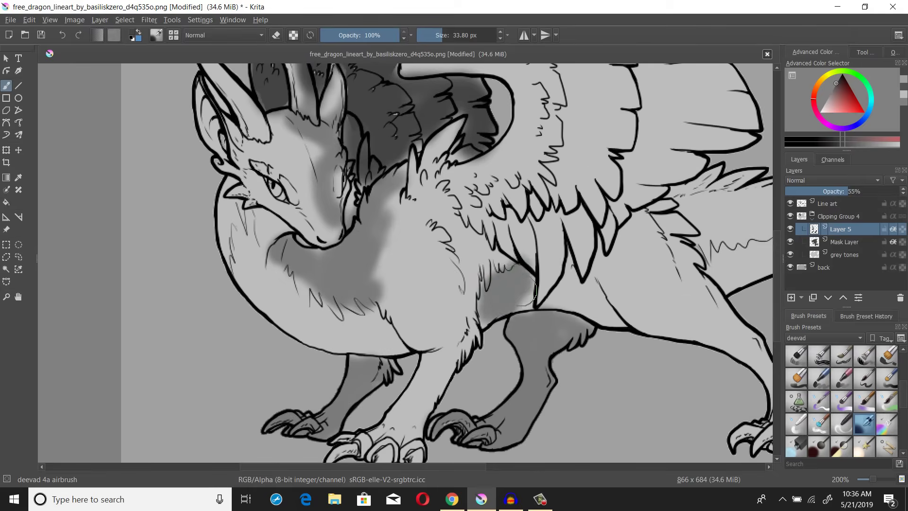
pyautogui.moveTo(563, 310)
pyautogui.mouseDown()
pyautogui.moveTo(560, 297)
pyautogui.moveTo(578, 279)
pyautogui.mouseUp()
pyautogui.scroll(-3, 468, 256)
pyautogui.scroll(2, 466, 257)
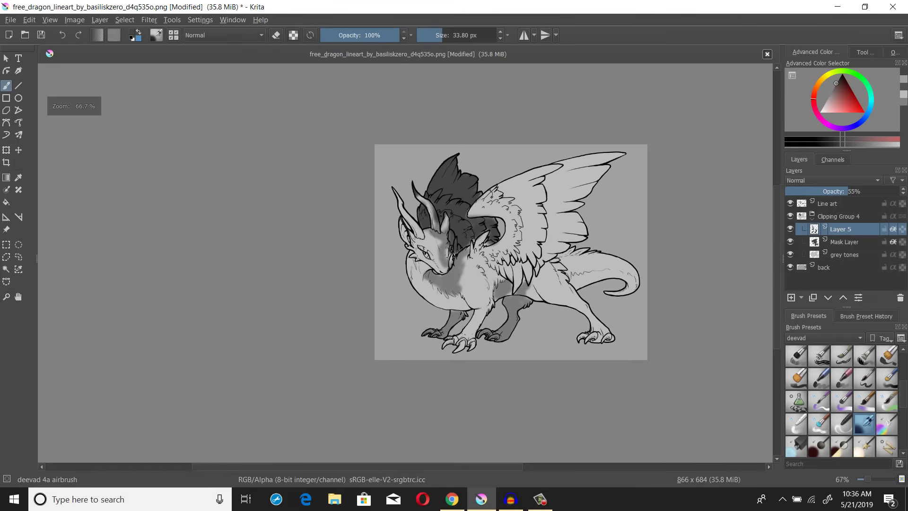
pyautogui.scroll(-1, 454, 260)
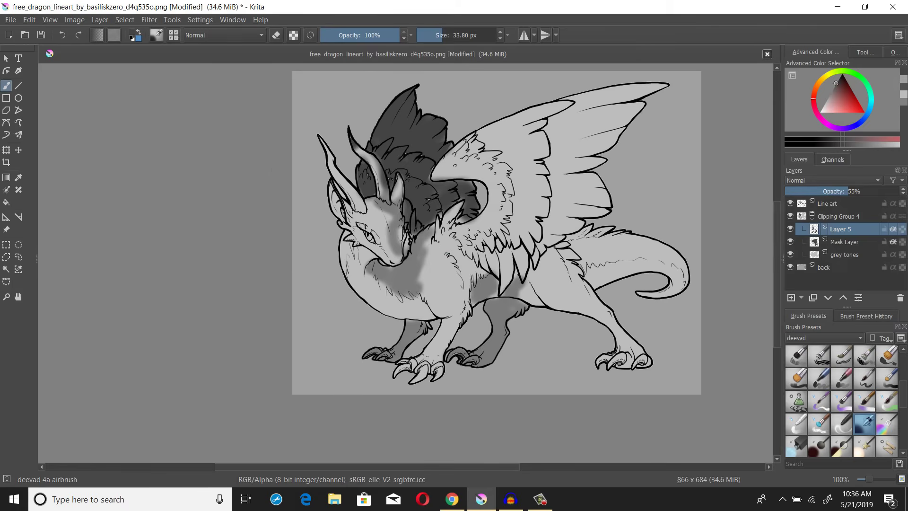
pyautogui.scroll(3, 506, 299)
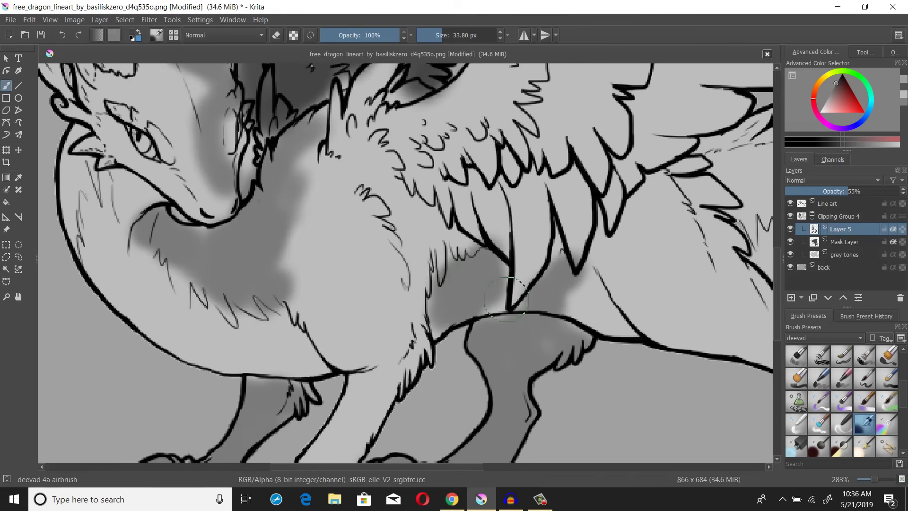
pyautogui.moveTo(560, 302)
pyautogui.mouseDown()
pyautogui.moveTo(606, 326)
pyautogui.moveTo(610, 312)
pyautogui.moveTo(581, 272)
pyautogui.mouseUp()
pyautogui.scroll(-4, 582, 269)
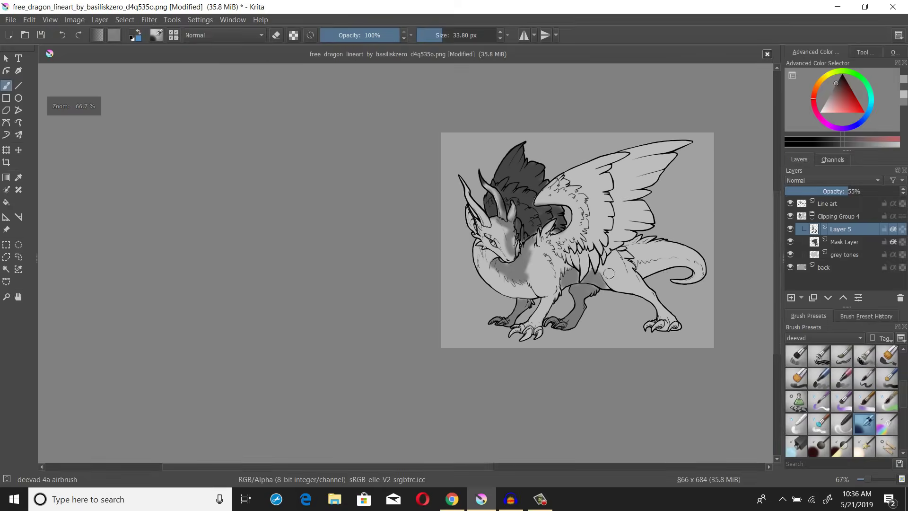
# Airbrush a grey shadow down the rear side of the near hind leg, from the hip feathers to the claws
pyautogui.scroll(2, 553, 253)
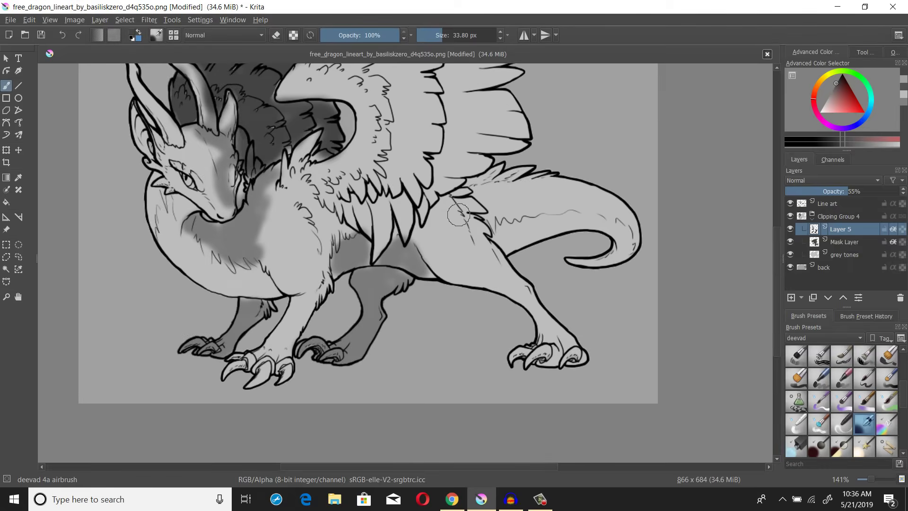
pyautogui.moveTo(458, 216); pyautogui.dragTo(472, 239)
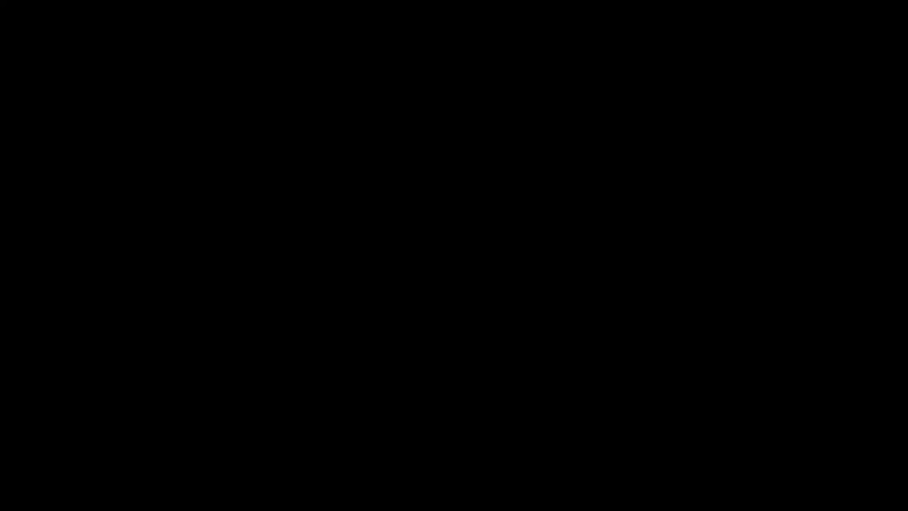
pyautogui.moveTo(449, 194)
pyautogui.mouseDown()
pyautogui.moveTo(465, 236)
pyautogui.moveTo(558, 331)
pyautogui.moveTo(568, 374)
pyautogui.mouseUp()
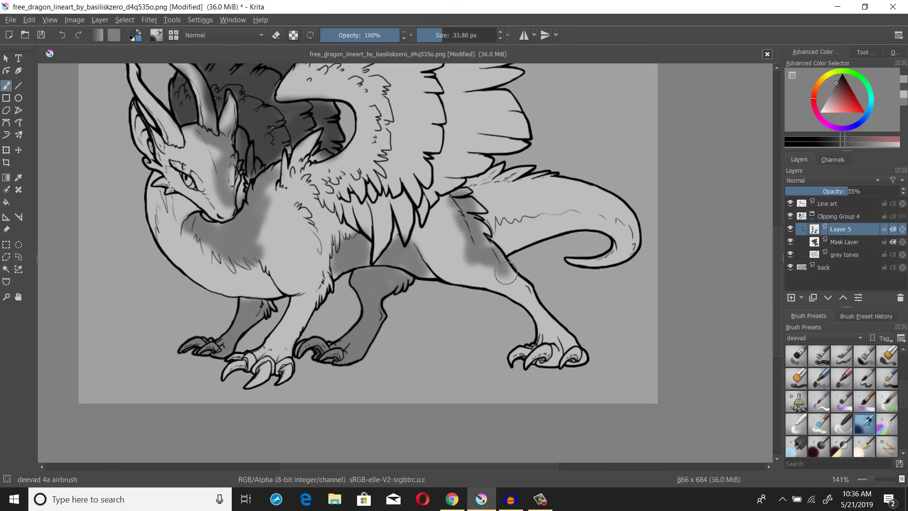
pyautogui.scroll(-1, 598, 247)
pyautogui.scroll(-1, 598, 247)
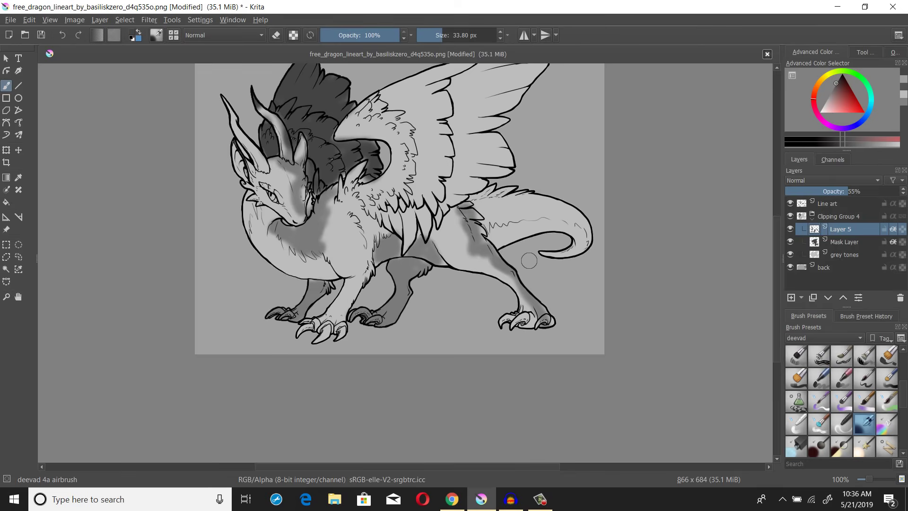
# Airbrush grey shadow at the tail's base and along its underside to the curled tip
pyautogui.scroll(1, 451, 210)
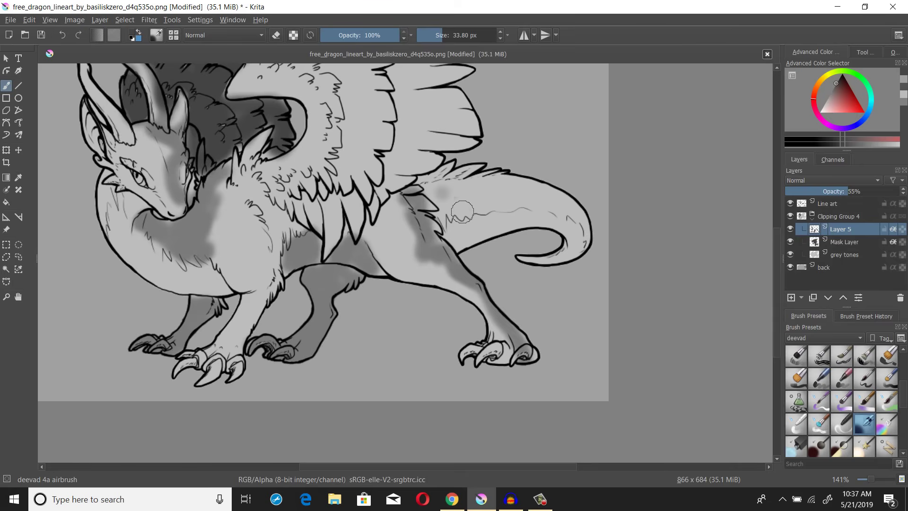
pyautogui.moveTo(463, 219)
pyautogui.mouseDown()
pyautogui.moveTo(520, 210)
pyautogui.moveTo(558, 246)
pyautogui.moveTo(515, 230)
pyautogui.mouseUp()
pyautogui.scroll(-1, 532, 257)
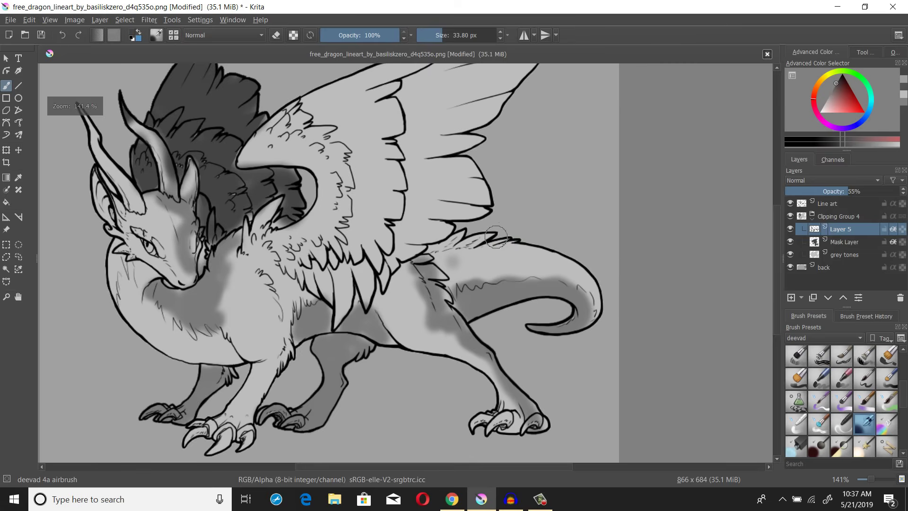
pyautogui.scroll(1, 469, 259)
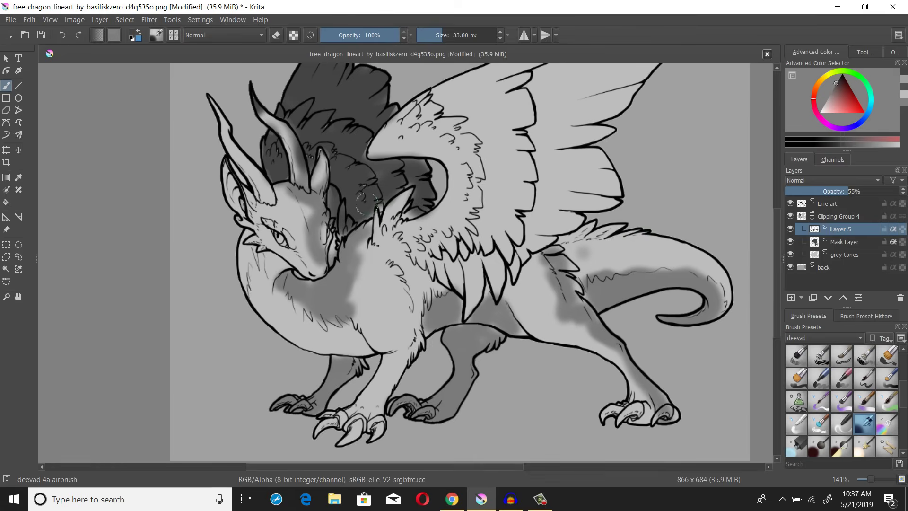
# Reduce the brush size to 18.28 px and airbrush shadow on the near wing's lower feathers and beside the overlapping inner feather row
pyautogui.moveTo(367, 204); pyautogui.dragTo(439, 166)
pyautogui.scroll(-1, 440, 166)
pyautogui.scroll(2, 418, 208)
pyautogui.scroll(-2, 418, 208)
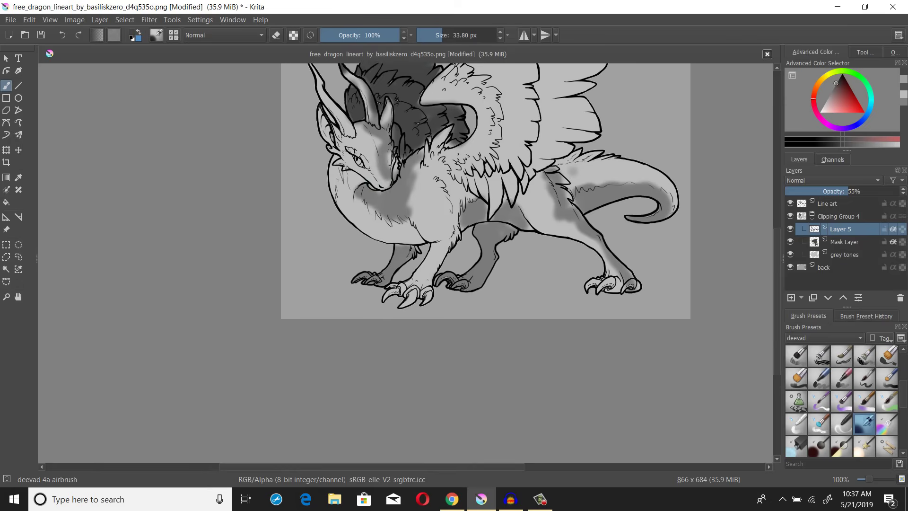
pyautogui.scroll(1, 449, 296)
pyautogui.scroll(-2, 419, 278)
pyautogui.scroll(3, 370, 254)
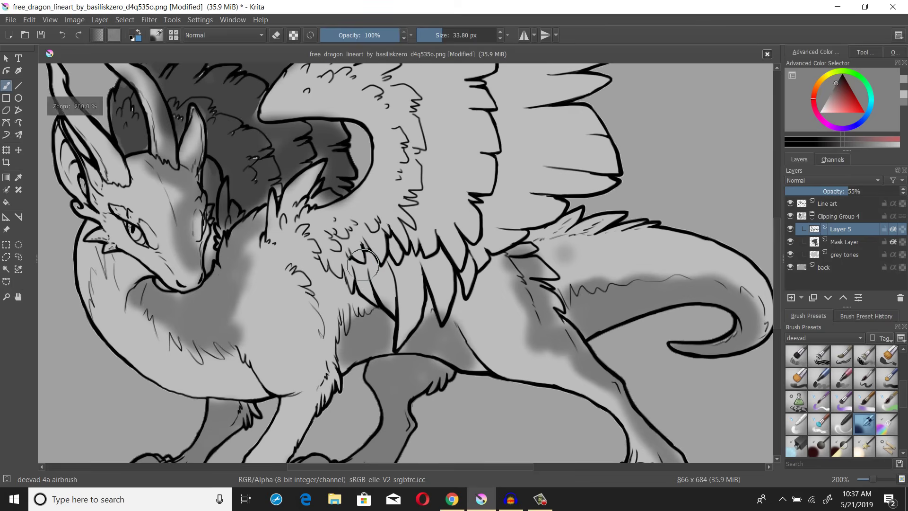
pyautogui.press('[')
pyautogui.press('[')
pyautogui.press('[')
pyautogui.moveTo(371, 254)
pyautogui.mouseDown()
pyautogui.moveTo(441, 255)
pyautogui.moveTo(438, 274)
pyautogui.moveTo(468, 236)
pyautogui.moveTo(411, 319)
pyautogui.moveTo(371, 279)
pyautogui.moveTo(432, 283)
pyautogui.moveTo(439, 301)
pyautogui.moveTo(461, 270)
pyautogui.moveTo(476, 198)
pyautogui.moveTo(501, 175)
pyautogui.moveTo(504, 137)
pyautogui.moveTo(513, 168)
pyautogui.moveTo(529, 165)
pyautogui.moveTo(497, 189)
pyautogui.moveTo(480, 249)
pyautogui.moveTo(504, 237)
pyautogui.moveTo(501, 71)
pyautogui.mouseUp()
pyautogui.scroll(-3, 513, 144)
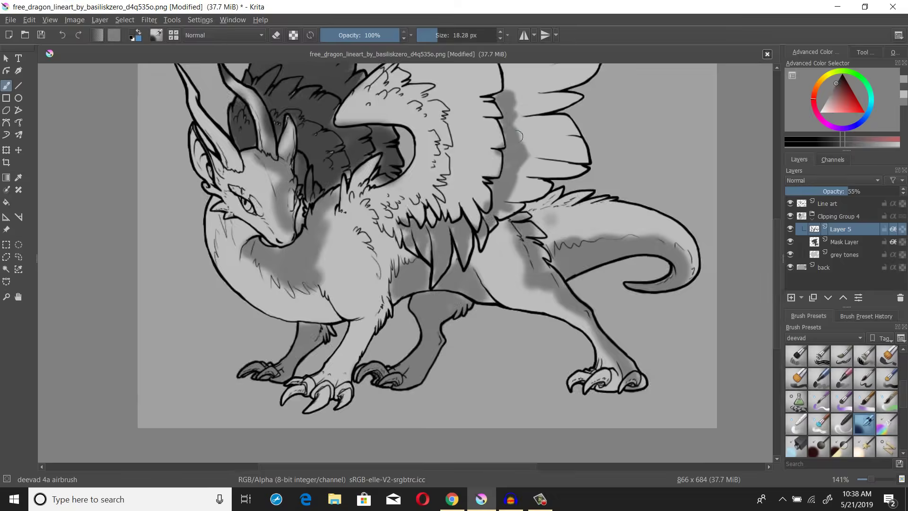
# Set the brush size to 98.02 px and airbrush grey shadow over the near wing's long outer feathers
pyautogui.scroll(3, 523, 140)
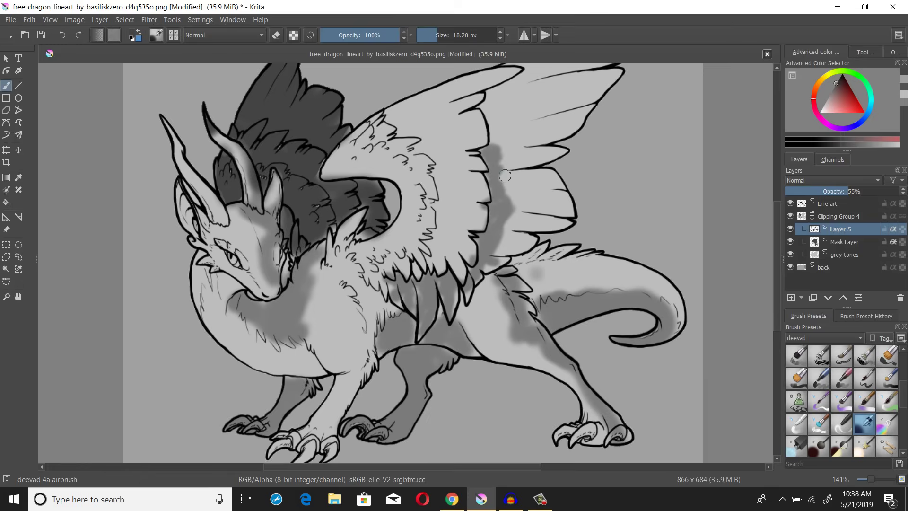
pyautogui.scroll(-1, 515, 165)
pyautogui.scroll(2, 527, 168)
pyautogui.click(453, 35)
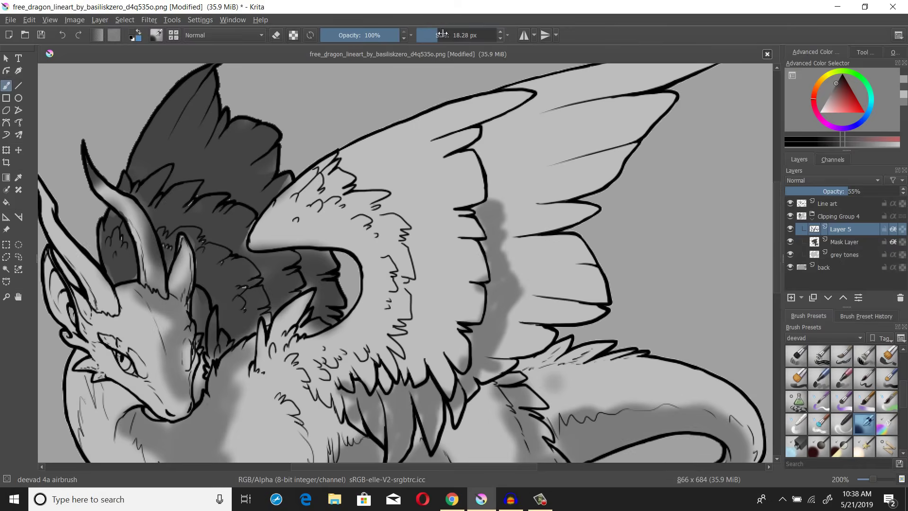
pyautogui.scroll(-2, 520, 167)
pyautogui.scroll(1, 530, 167)
pyautogui.moveTo(685, 90)
pyautogui.mouseDown()
pyautogui.moveTo(595, 265)
pyautogui.moveTo(645, 91)
pyautogui.moveTo(568, 137)
pyautogui.moveTo(580, 219)
pyautogui.moveTo(545, 250)
pyautogui.moveTo(552, 212)
pyautogui.mouseUp()
pyautogui.scroll(-2, 374, 148)
pyautogui.scroll(2, 416, 169)
pyautogui.scroll(-2, 562, 212)
pyautogui.scroll(1, 520, 204)
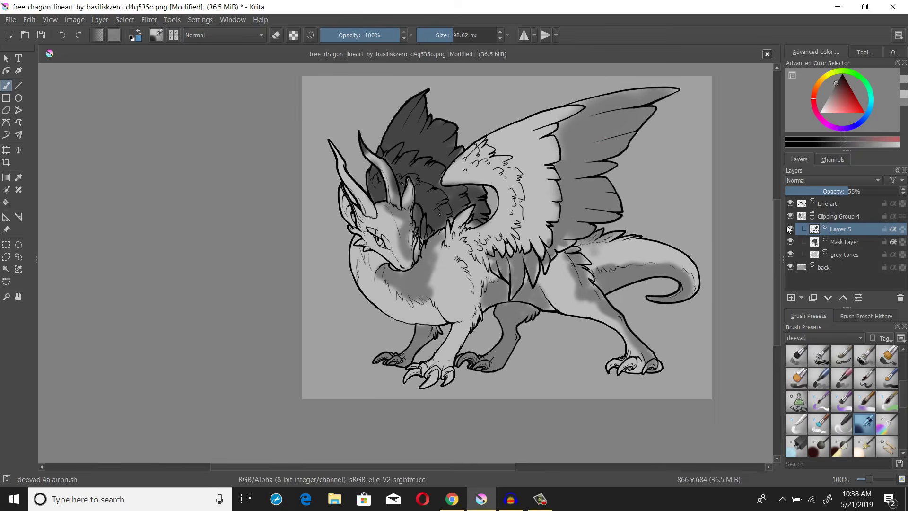
# On the Mask Layer, paint the far wing's upper feathers and the area behind the horns darker grey with the deevad 3a alchemy brush
pyautogui.click(837, 244)
pyautogui.click(18, 177)
pyautogui.click(6, 85)
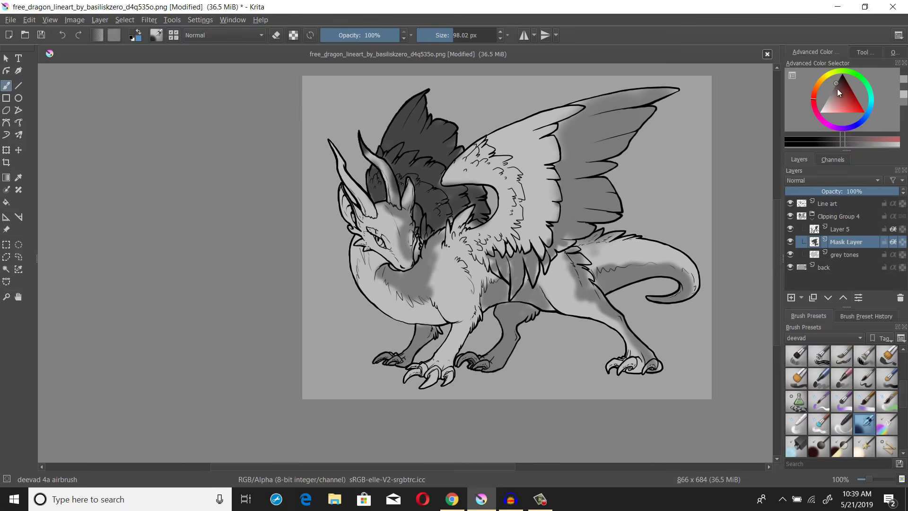
pyautogui.click(838, 80)
pyautogui.moveTo(424, 124); pyautogui.dragTo(410, 135)
pyautogui.press('/')
pyautogui.press('+')
pyautogui.press('+')
pyautogui.moveTo(356, 127); pyautogui.dragTo(450, 304)
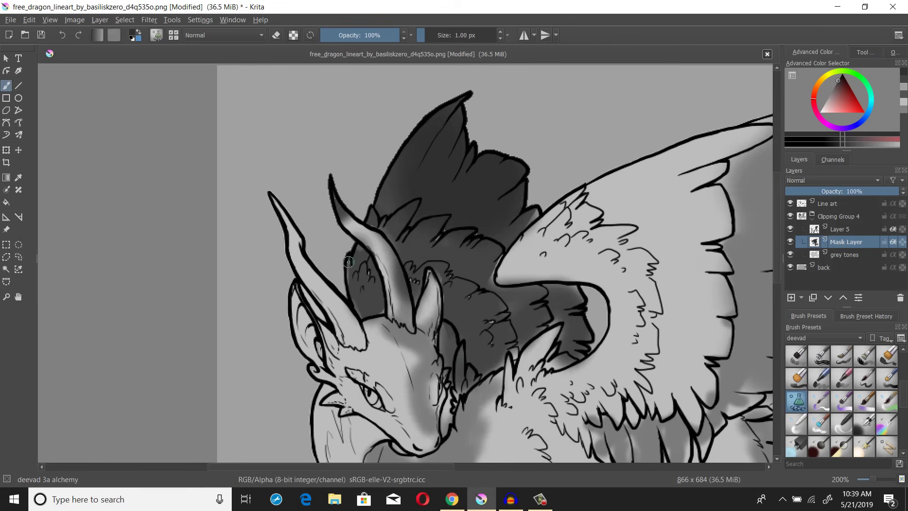
pyautogui.moveTo(360, 256); pyautogui.dragTo(384, 289)
pyautogui.moveTo(369, 223)
pyautogui.mouseDown()
pyautogui.moveTo(455, 218)
pyautogui.moveTo(411, 248)
pyautogui.moveTo(371, 216)
pyautogui.moveTo(415, 142)
pyautogui.moveTo(417, 226)
pyautogui.moveTo(395, 250)
pyautogui.moveTo(413, 289)
pyautogui.moveTo(431, 245)
pyautogui.mouseUp()
pyautogui.moveTo(425, 291)
pyautogui.mouseDown()
pyautogui.moveTo(426, 264)
pyautogui.moveTo(503, 234)
pyautogui.moveTo(446, 245)
pyautogui.moveTo(435, 278)
pyautogui.moveTo(477, 317)
pyautogui.moveTo(499, 234)
pyautogui.moveTo(498, 262)
pyautogui.moveTo(491, 195)
pyautogui.moveTo(518, 230)
pyautogui.moveTo(538, 208)
pyautogui.moveTo(488, 250)
pyautogui.mouseUp()
# Paint the same dark grey over the far wing's inner feathers, from behind the small horn to the gap beside the near wing
pyautogui.scroll(2, 488, 311)
pyautogui.moveTo(399, 296); pyautogui.dragTo(427, 353)
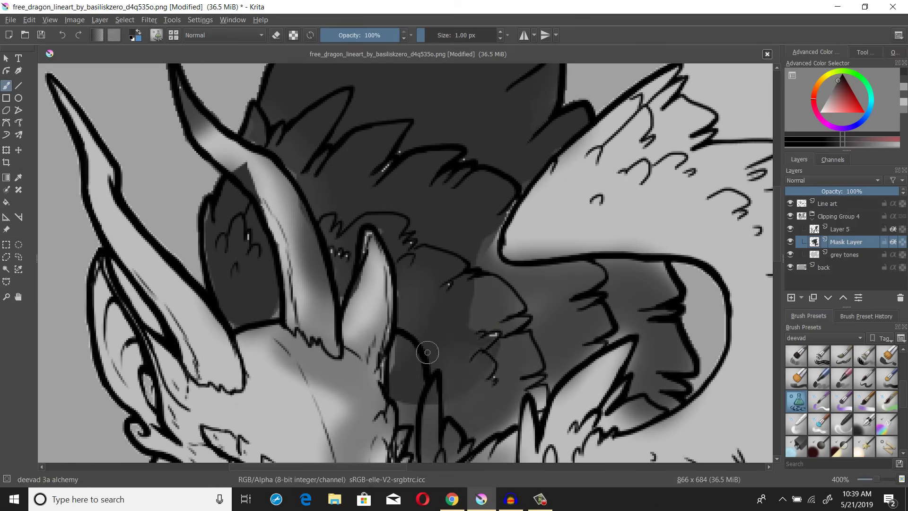
pyautogui.moveTo(393, 403)
pyautogui.mouseDown()
pyautogui.moveTo(446, 308)
pyautogui.moveTo(540, 322)
pyautogui.moveTo(549, 199)
pyautogui.moveTo(591, 218)
pyautogui.moveTo(662, 189)
pyautogui.moveTo(731, 194)
pyautogui.mouseUp()
pyautogui.moveTo(487, 368)
pyautogui.mouseDown()
pyautogui.moveTo(647, 238)
pyautogui.moveTo(635, 250)
pyautogui.moveTo(738, 255)
pyautogui.moveTo(706, 239)
pyautogui.mouseUp()
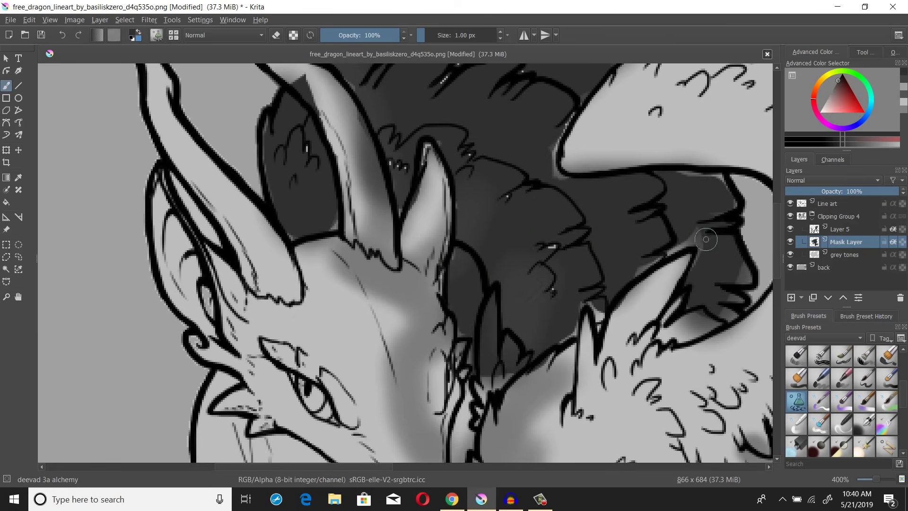
pyautogui.scroll(-4, 634, 235)
pyautogui.moveTo(641, 308); pyautogui.dragTo(467, 290)
# Return to Layer 5 with a mid grey and the deevad 4a airbrush, and set the layer's opacity to 66%
pyautogui.click(841, 229)
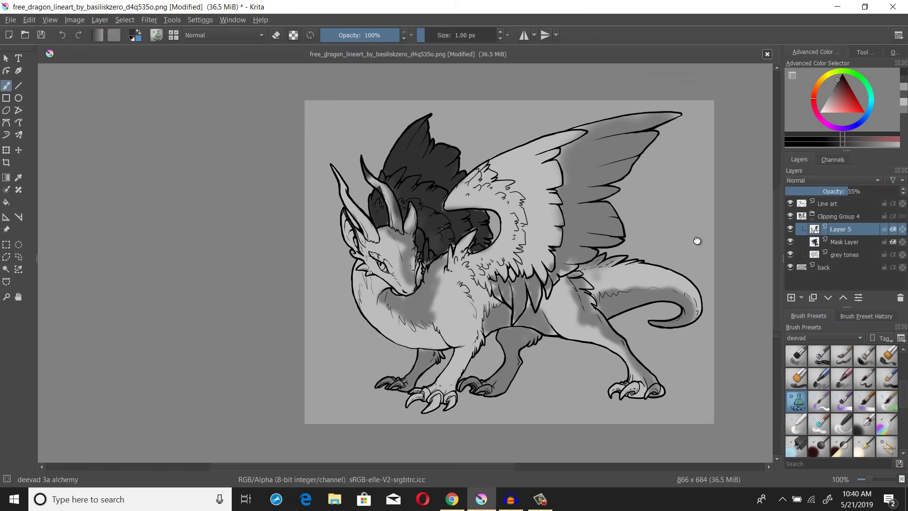
pyautogui.scroll(1, 614, 262)
pyautogui.click(17, 176)
pyautogui.press('b')
pyautogui.click(835, 87)
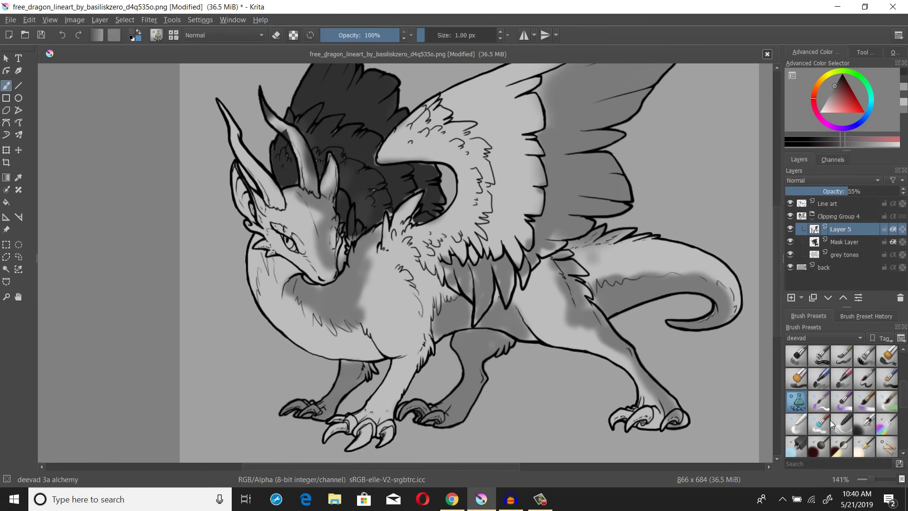
pyautogui.click(827, 421)
pyautogui.scroll(1, 835, 418)
pyautogui.scroll(-5, 835, 417)
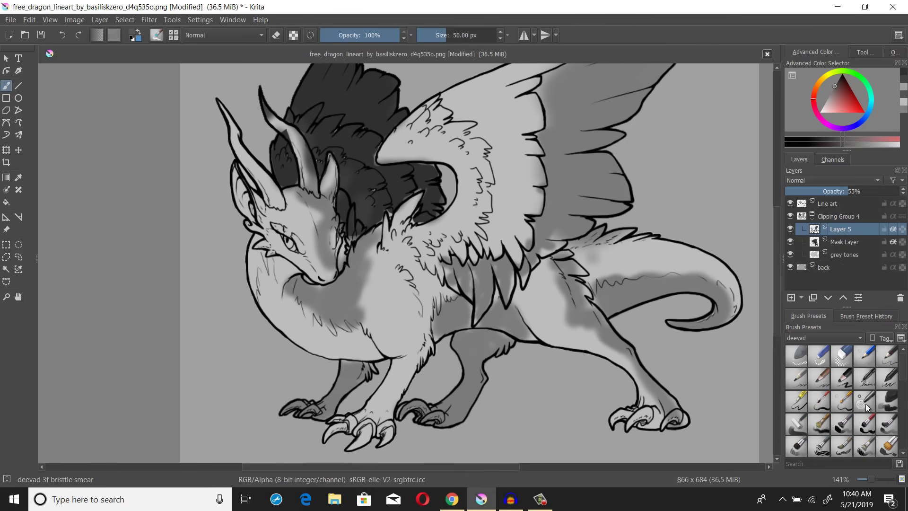
pyautogui.click(858, 382)
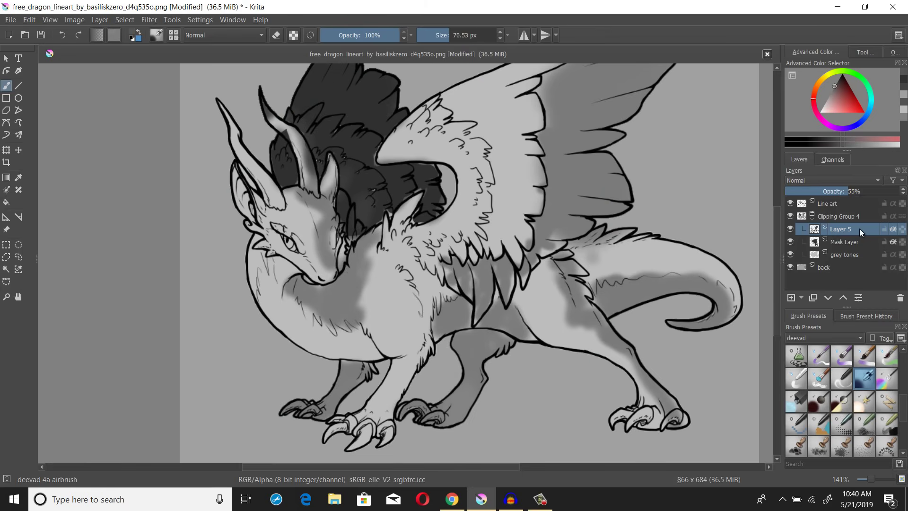
pyautogui.click(860, 191)
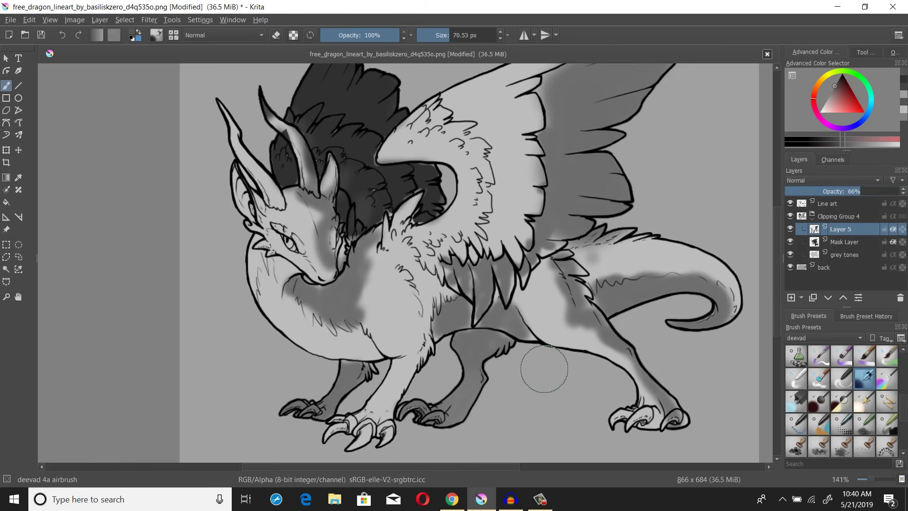
# Pick a darker grey and airbrush deeper shadow over the far hind leg on Layer 5
pyautogui.press('1')
pyautogui.click(837, 82)
pyautogui.moveTo(551, 357)
pyautogui.mouseDown()
pyautogui.moveTo(522, 358)
pyautogui.moveTo(512, 384)
pyautogui.moveTo(569, 326)
pyautogui.mouseUp()
pyautogui.click(839, 79)
# Hide the back layer to check the shaded dragon's edges against transparency, and show it again
pyautogui.click(791, 268)
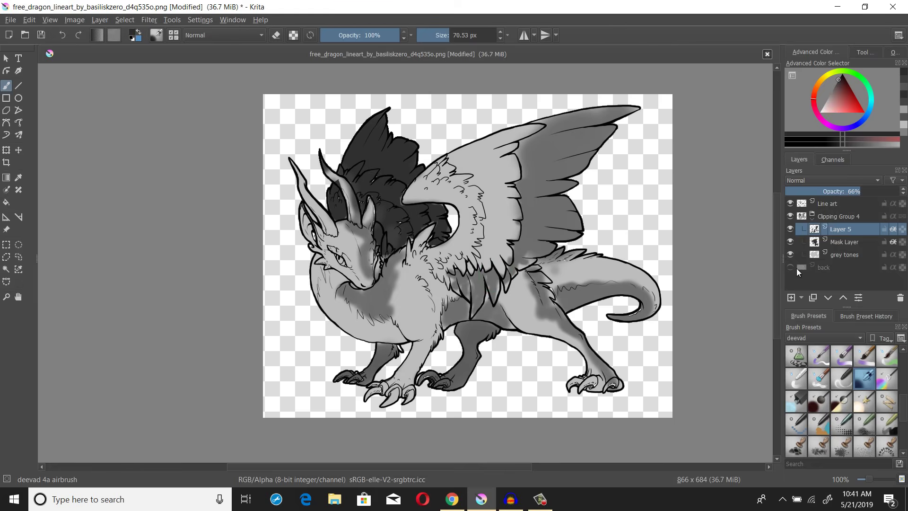
pyautogui.click(790, 268)
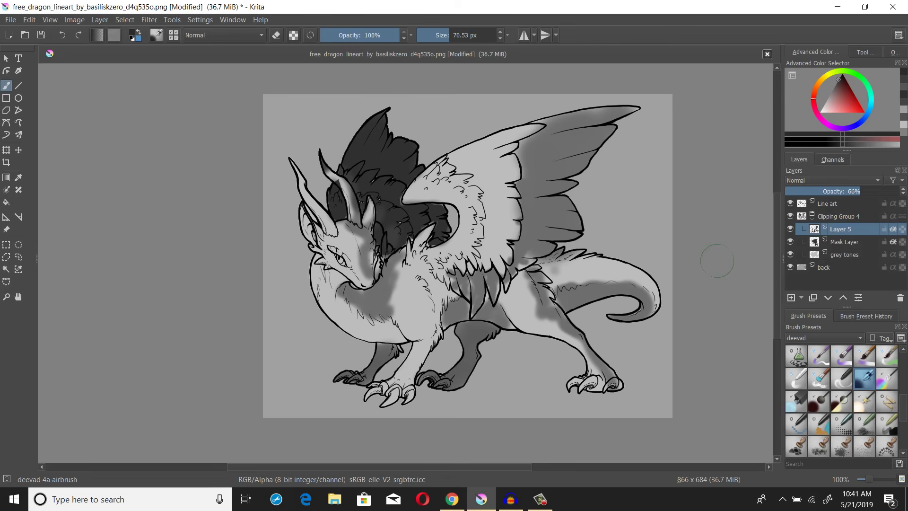
pyautogui.press('-')
pyautogui.press('1')
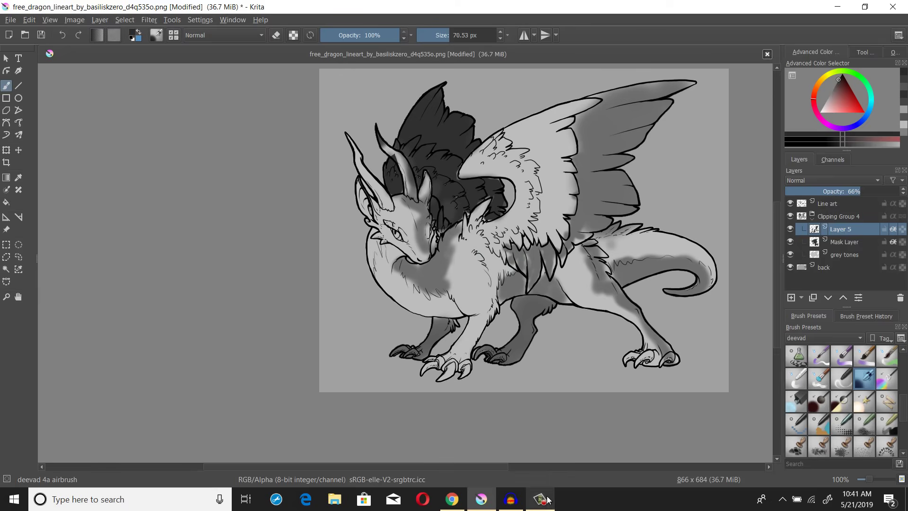